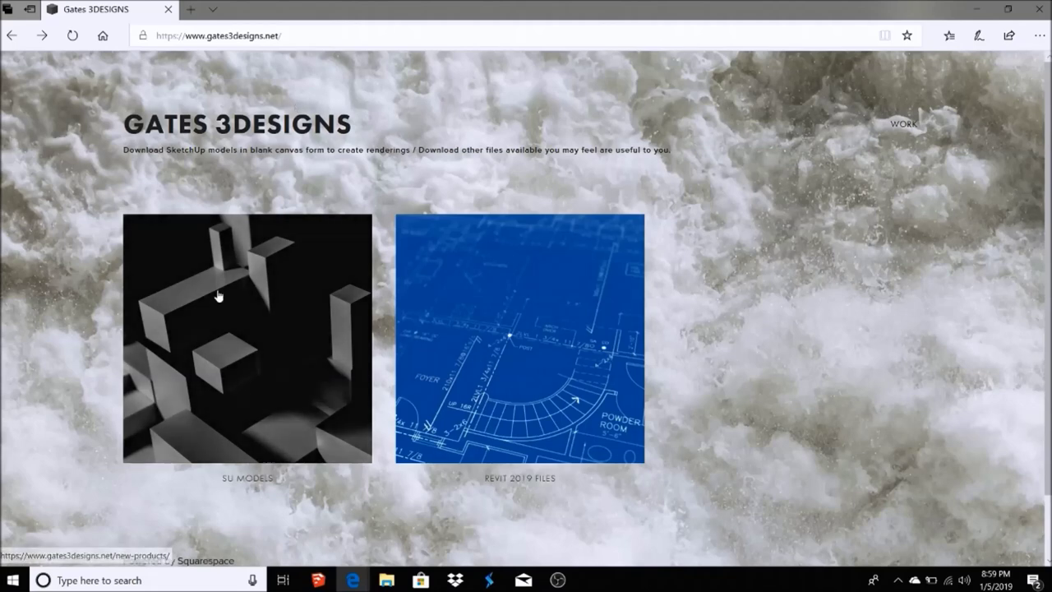
Step: Open the SU Models page on gates3designs.net, browse its product grid, then return to the home page
click(295, 371)
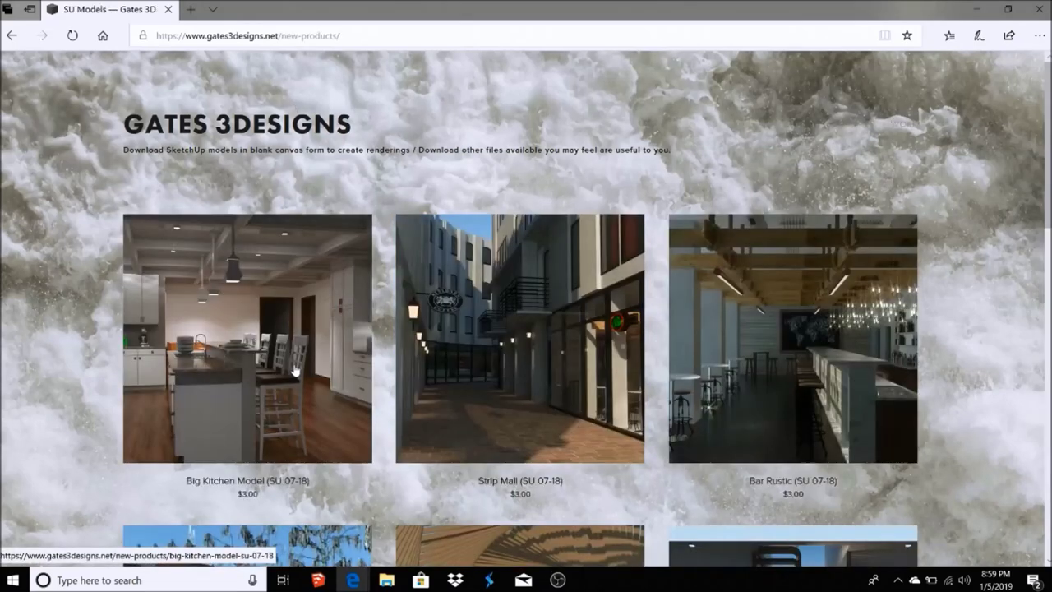
scroll(526, 308, down, 2)
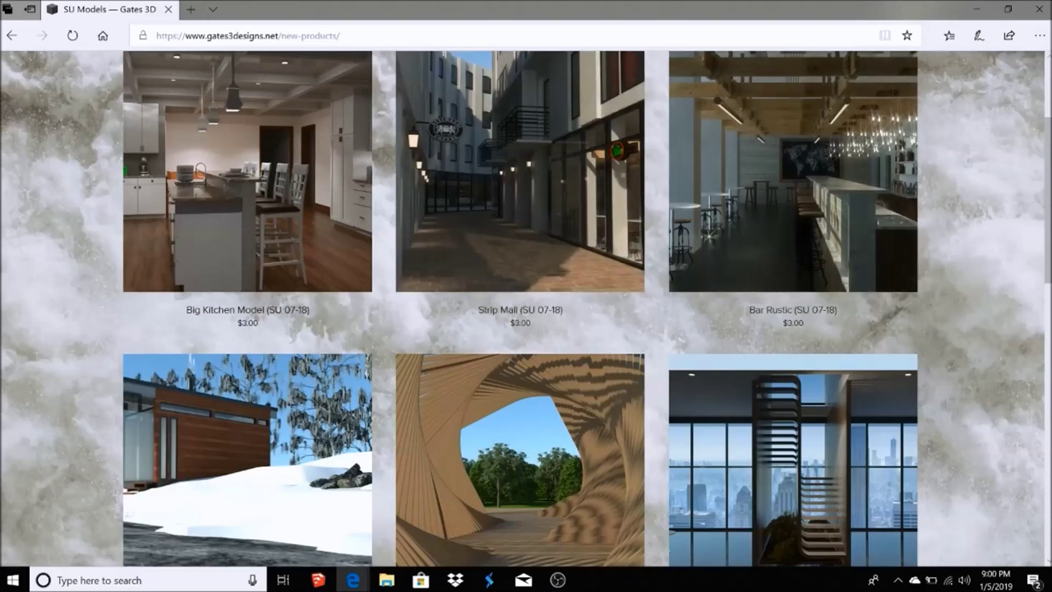
scroll(1047, 139, down, 3)
scroll(1047, 140, up, 4)
scroll(1048, 140, up, 2)
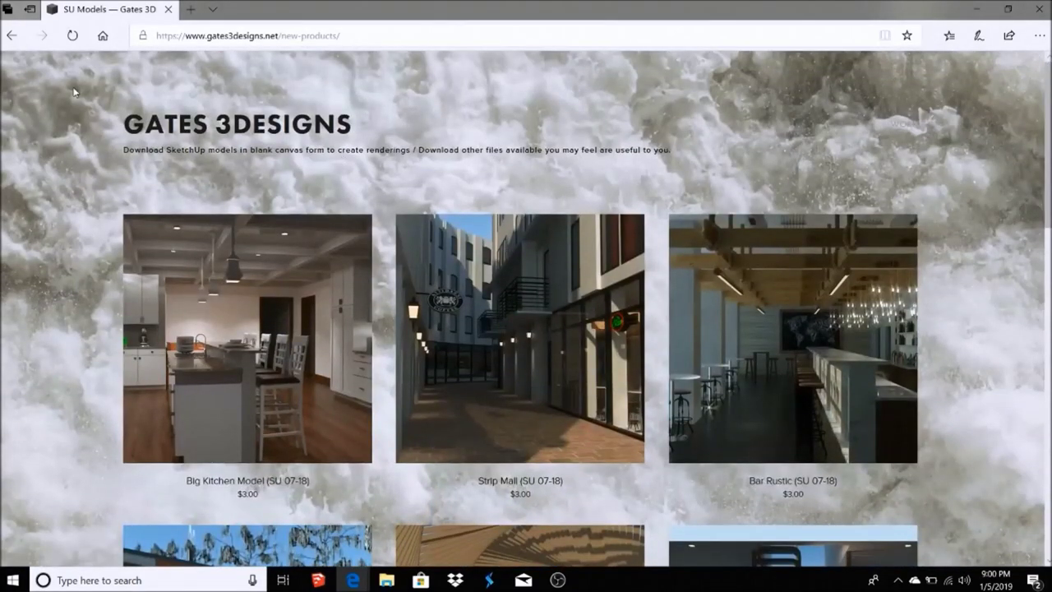
click(11, 35)
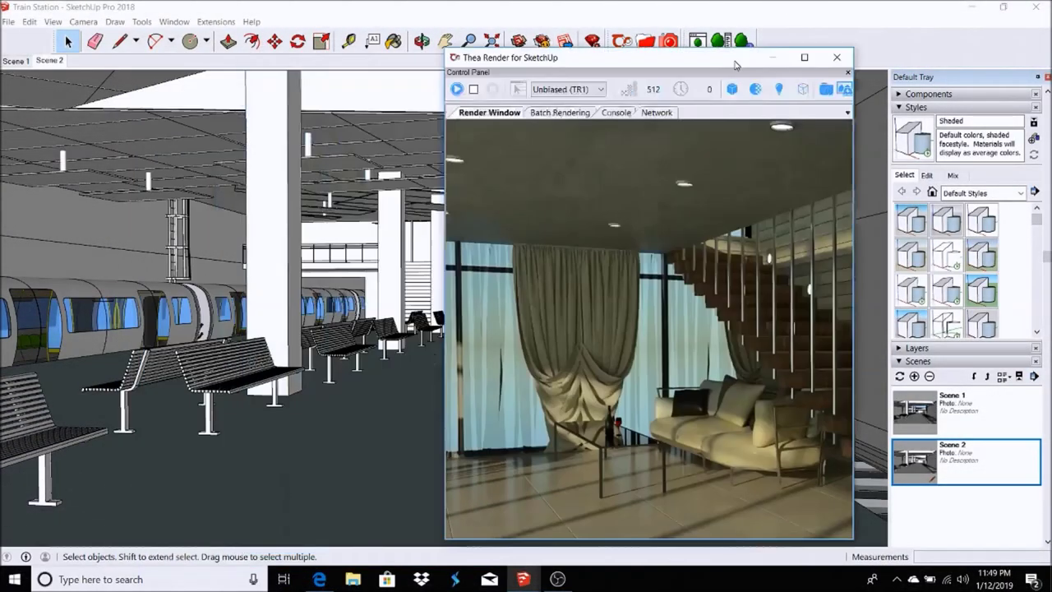
Step: Move the Thea Render window further right, beside the Train Station model
drag(736, 65, 911, 64)
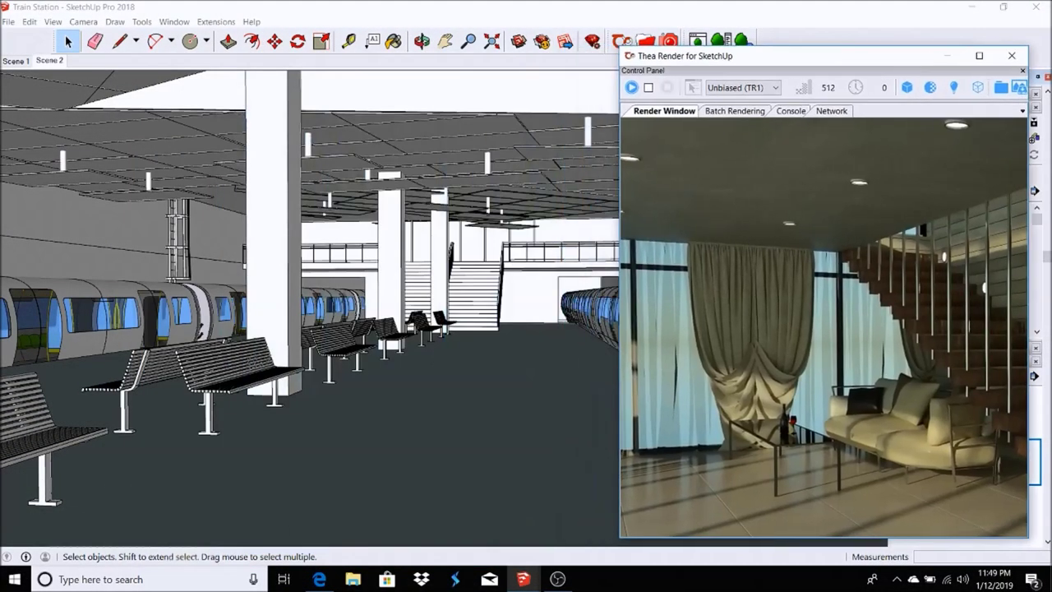
Step: Switch Thea to Presto (MC) interactive rendering and place an IES light on the ceiling
click(739, 87)
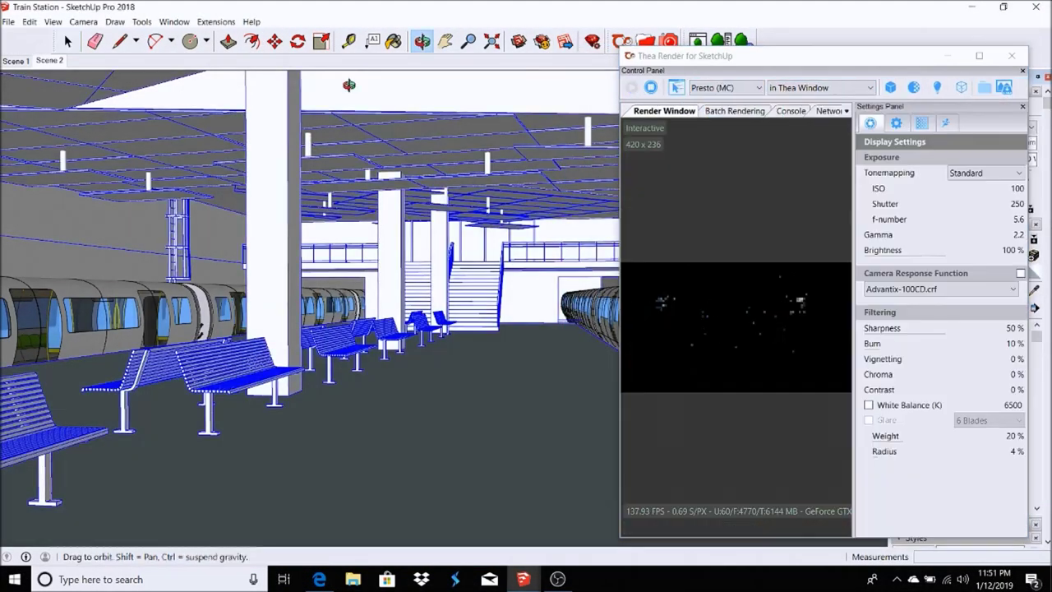
click(215, 22)
click(321, 64)
mouse_move(381, 61)
mouse_down()
mouse_move(929, 61)
mouse_move(882, 4)
mouse_up()
click(908, 78)
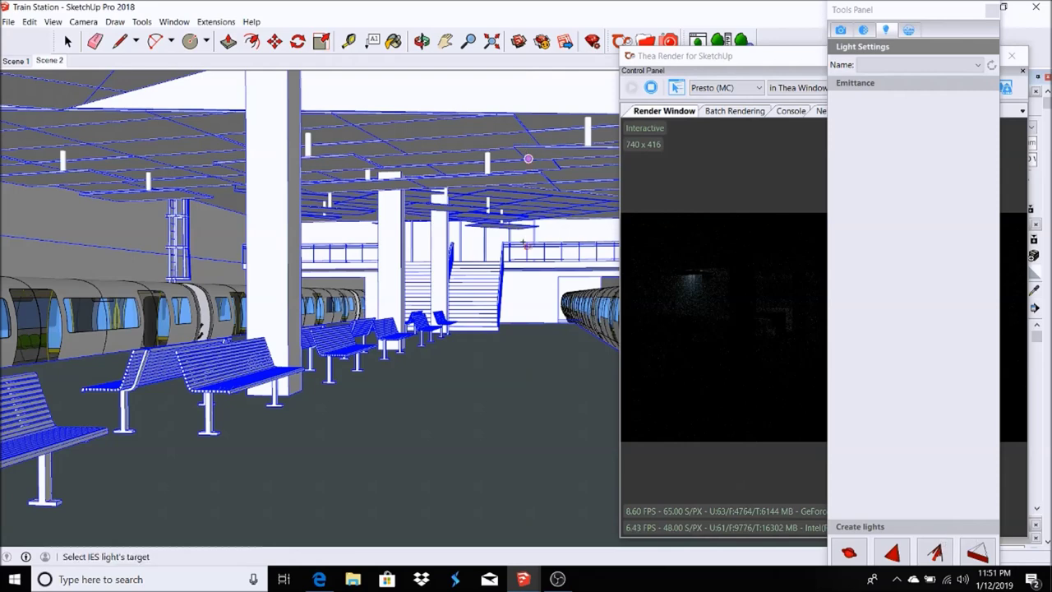
click(528, 159)
Step: Load the 11.ies profile into the ceiling light at multiplier 76
click(894, 172)
click(871, 329)
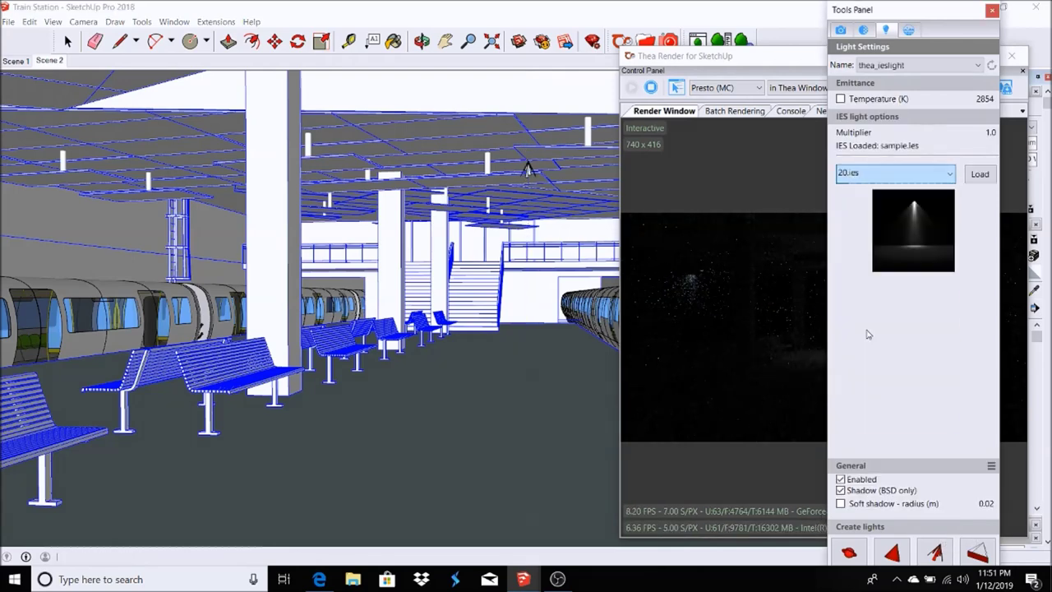
drag(873, 6, 200, 30)
click(239, 193)
click(205, 329)
click(242, 190)
scroll(185, 246, up, 4)
click(185, 247)
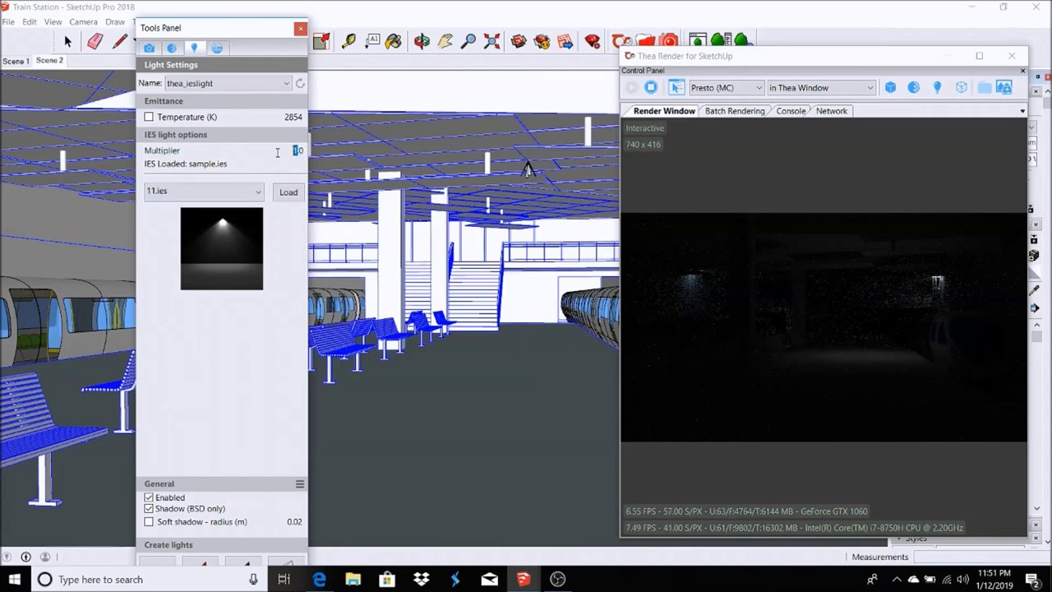
text(76)
click(287, 194)
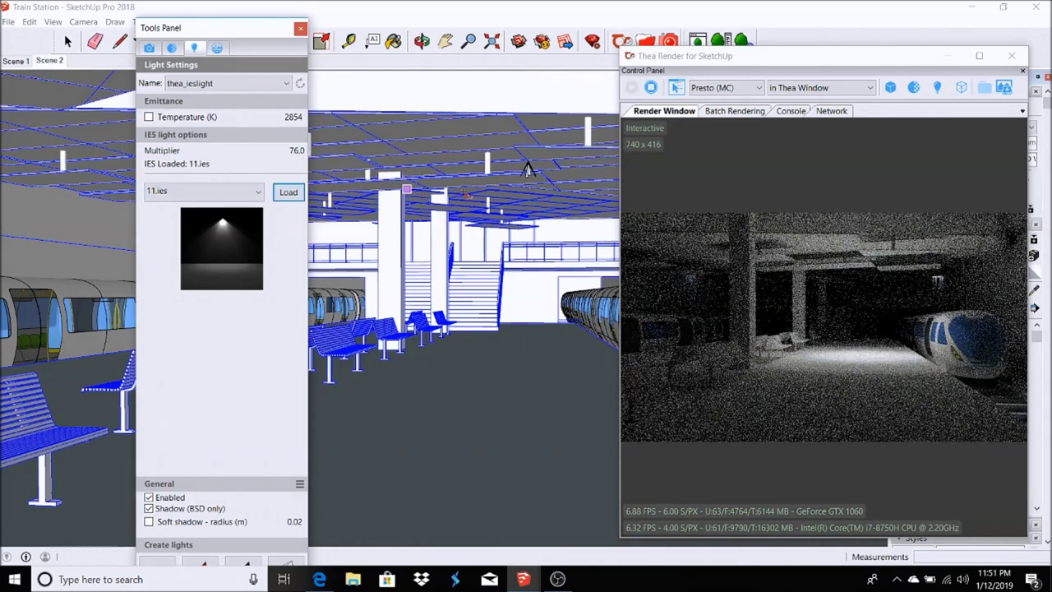
Step: Close the Thea tools panel and select the ceiling IES light
click(300, 29)
key(space)
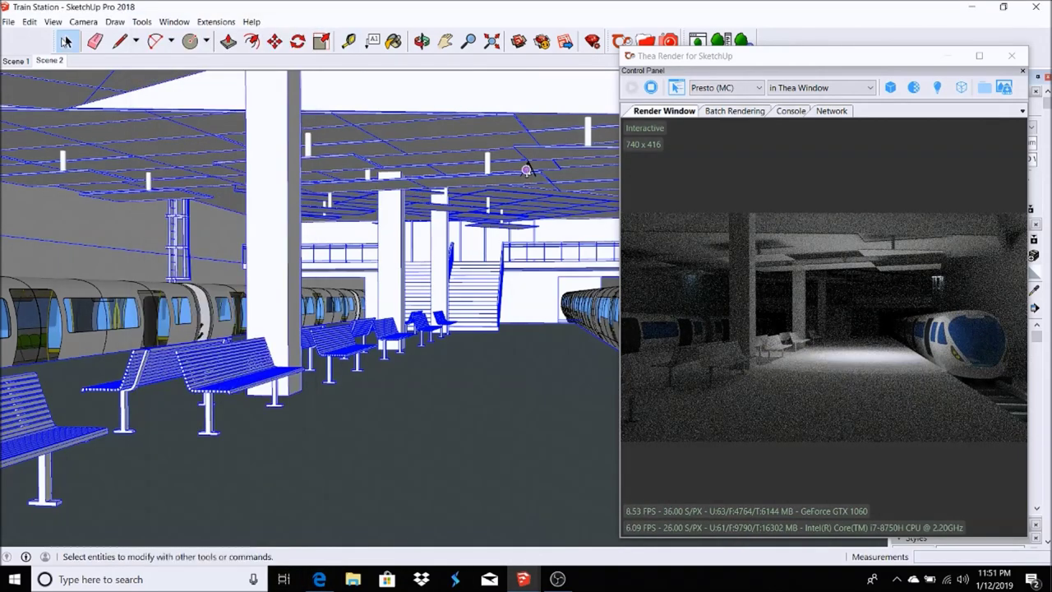
click(528, 166)
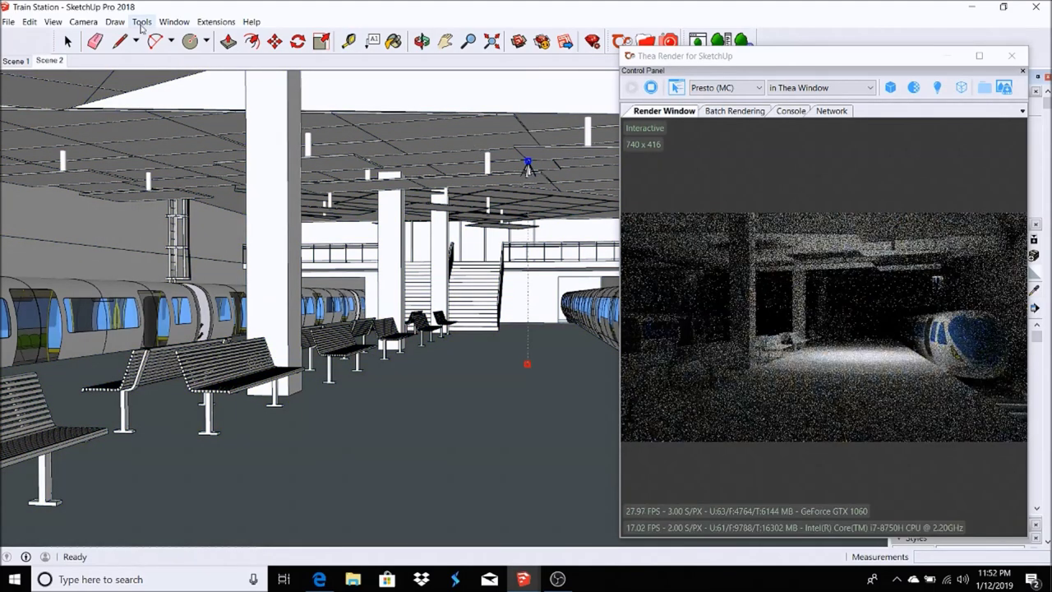
Step: Raise the IES light's multiplier to 85 in the Thea Tool light settings
click(215, 21)
click(321, 49)
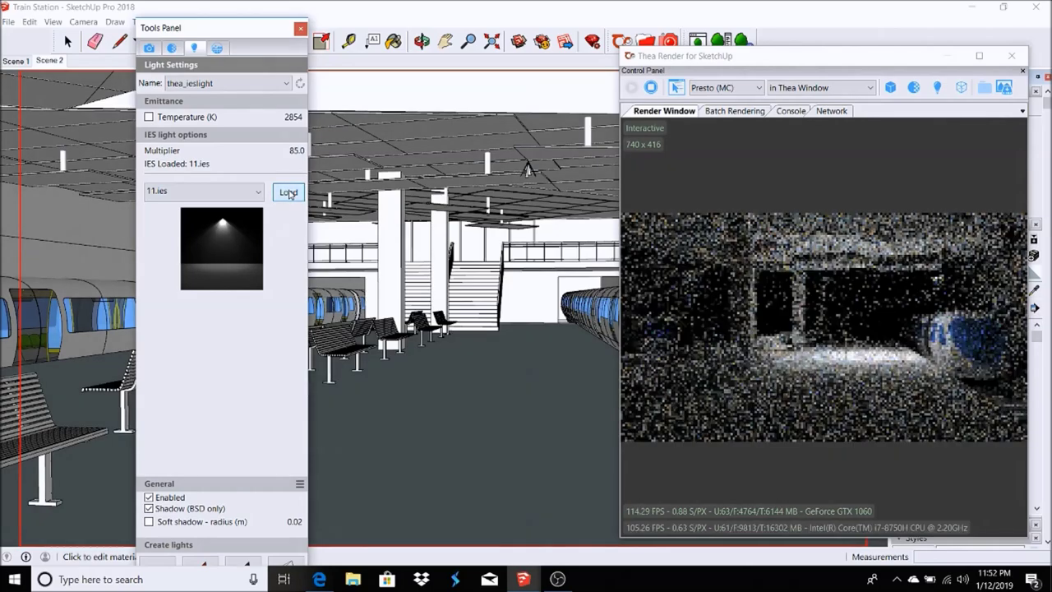
click(300, 28)
Step: Select the ceiling light and orbit closer to inspect the station ceiling
click(527, 168)
scroll(527, 169, up, 2)
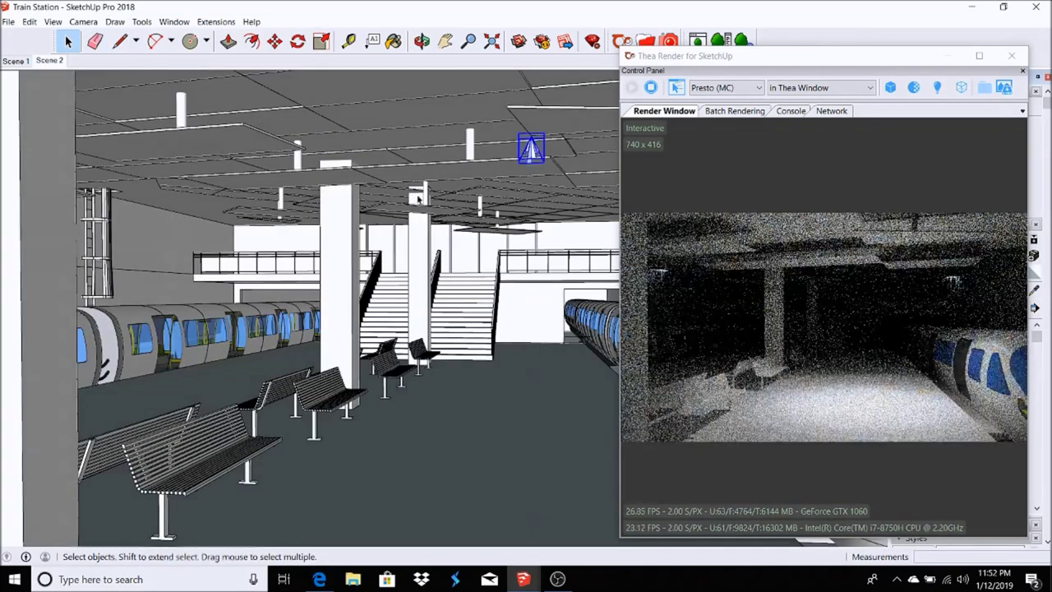
scroll(527, 168, up, 2)
click(29, 21)
key(Escape)
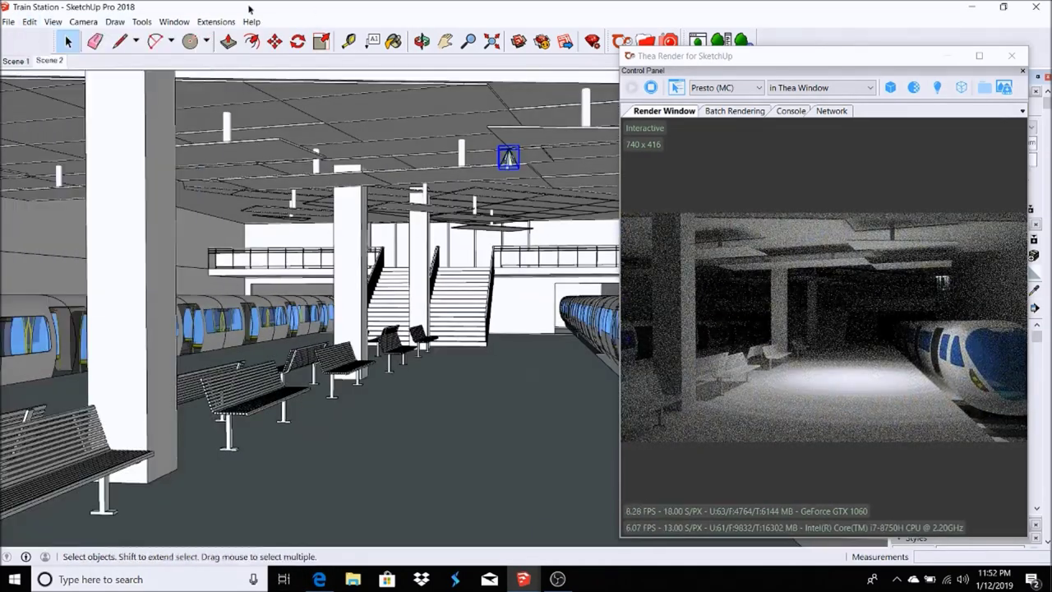
key(m)
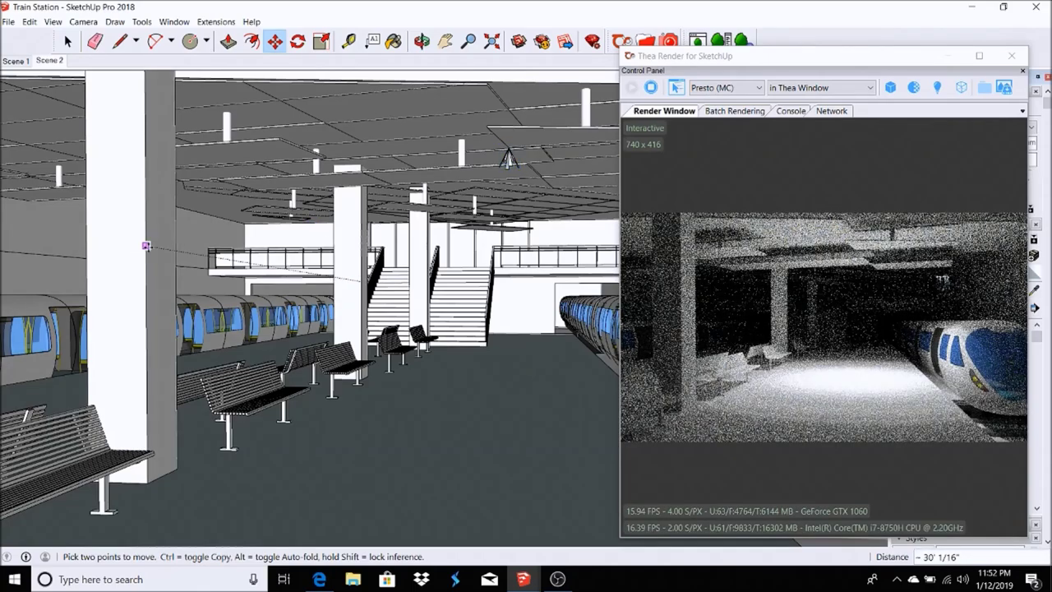
mouse_move(404, 374)
middle_down()
mouse_move(332, 385)
mouse_move(144, 476)
mouse_move(85, 444)
middle_up()
Step: Return to the Scene 2 viewpoint with the Select tool active
click(46, 61)
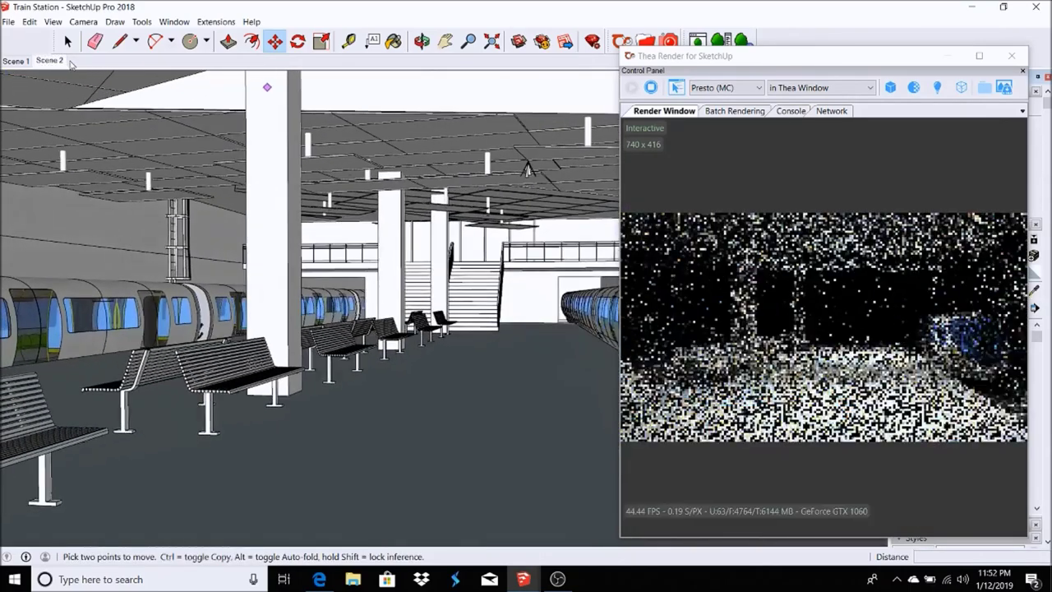
key(space)
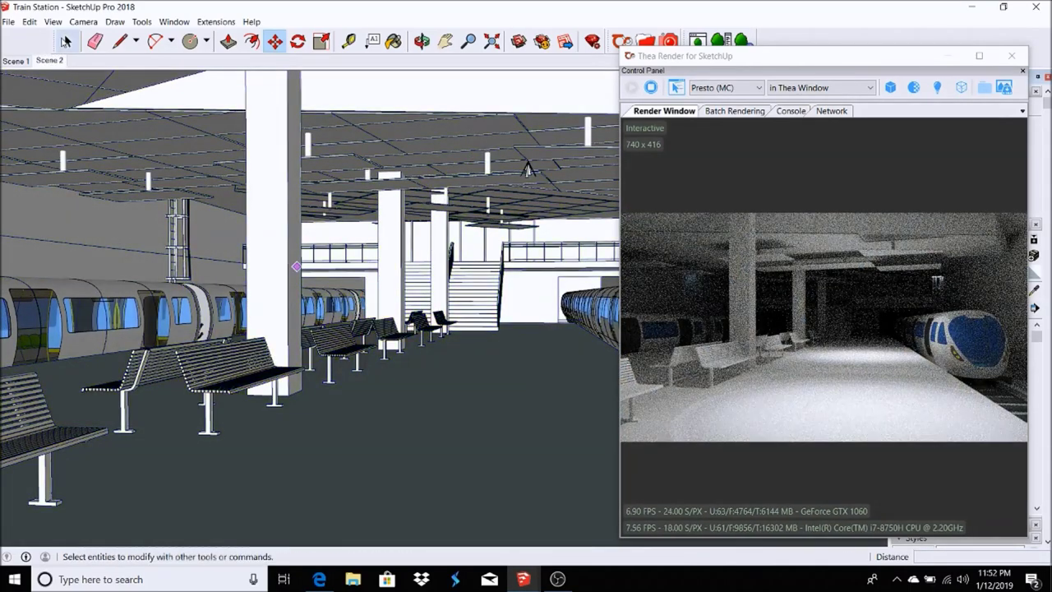
click(30, 21)
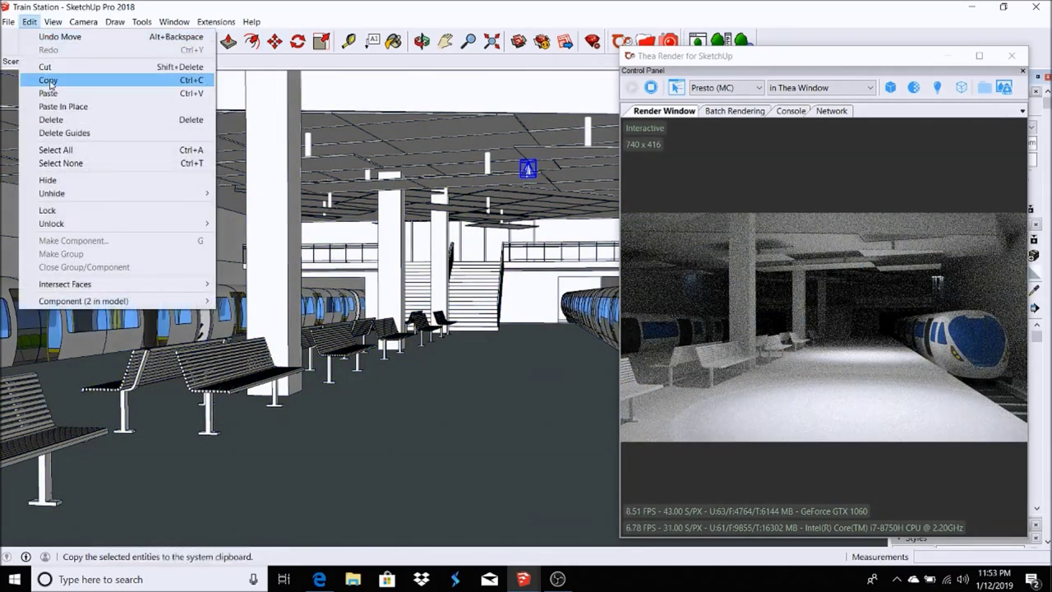
click(71, 131)
scroll(517, 338, up, 5)
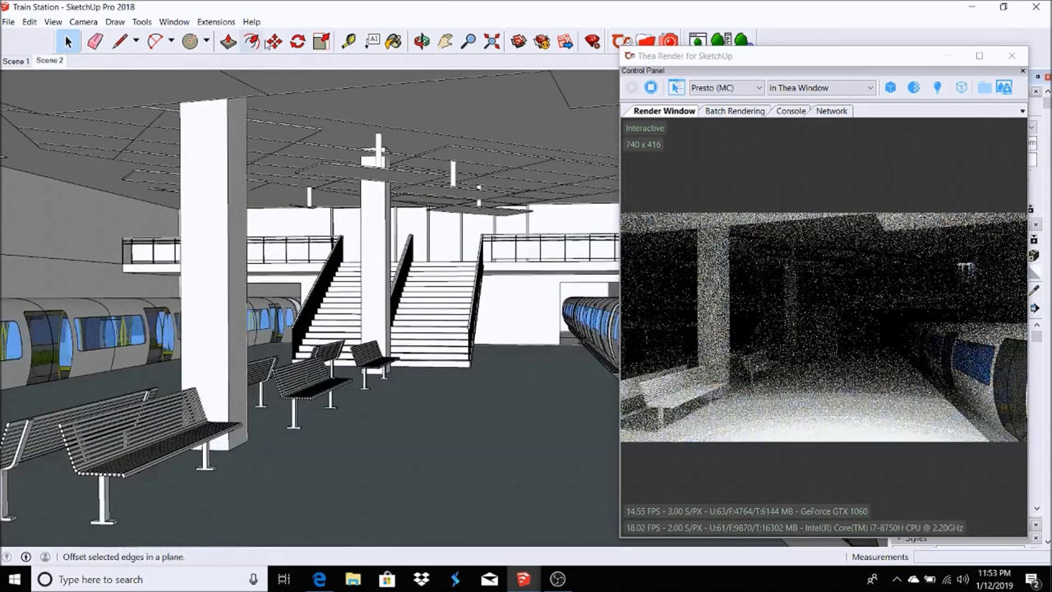
click(275, 40)
click(50, 60)
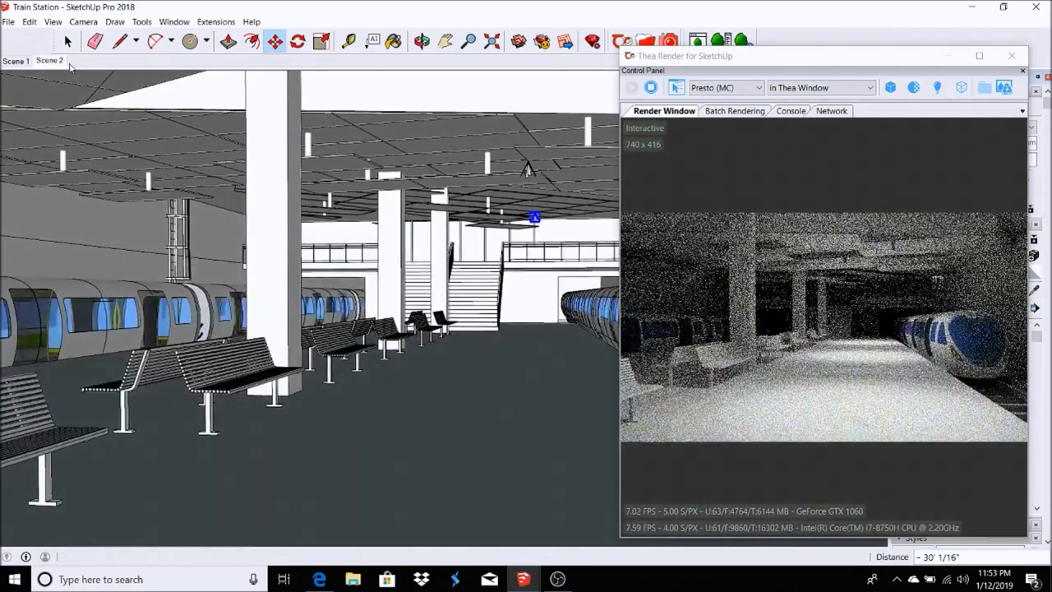
key(space)
key(space)
Step: Copy the ceiling light, paste it in place and move the copy to another ceiling spot
click(527, 168)
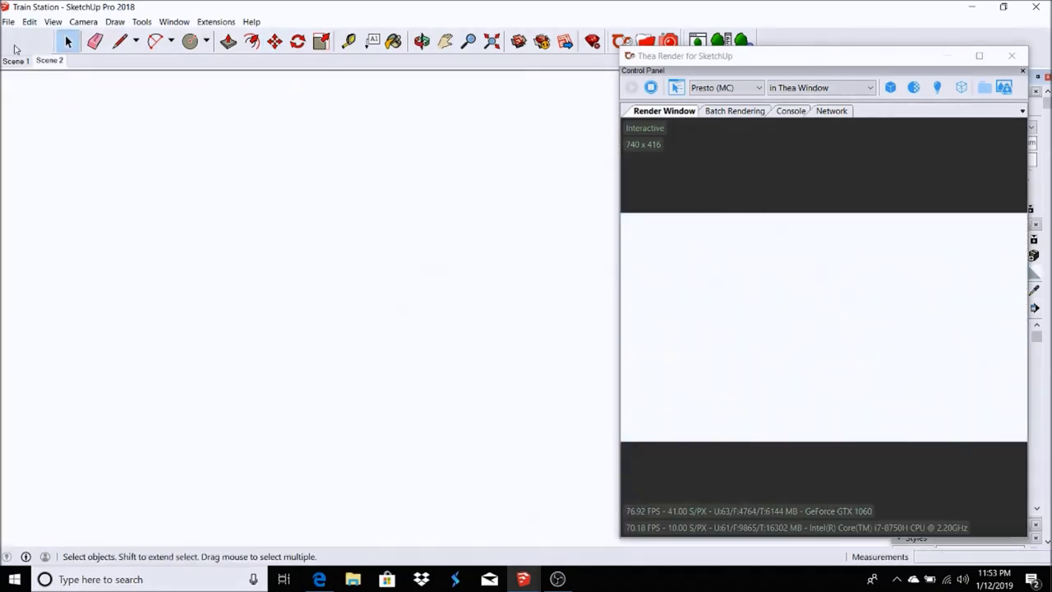
click(29, 21)
click(33, 79)
click(29, 21)
click(46, 105)
key(m)
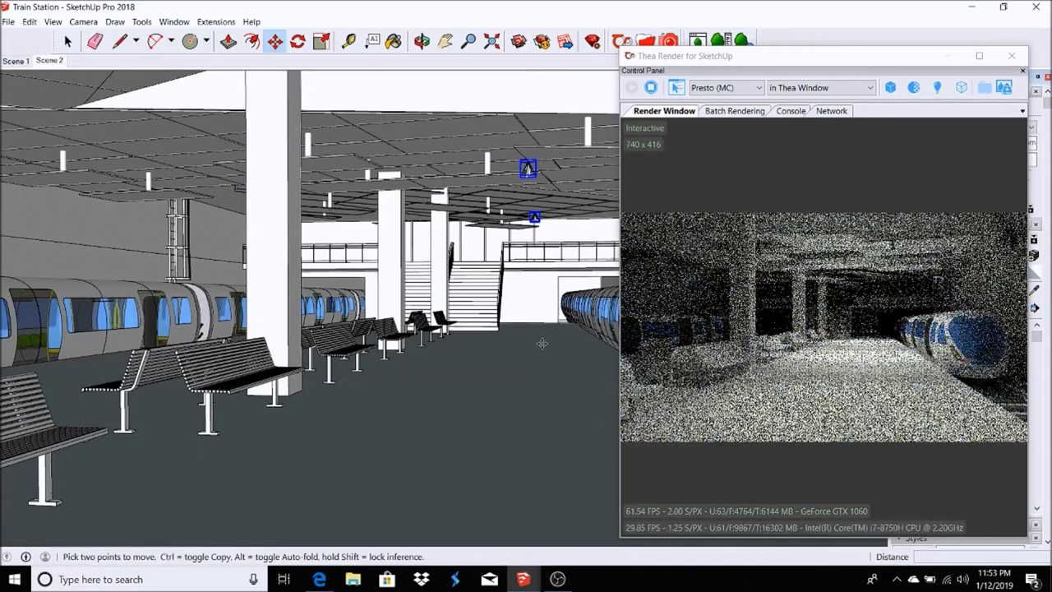
click(560, 414)
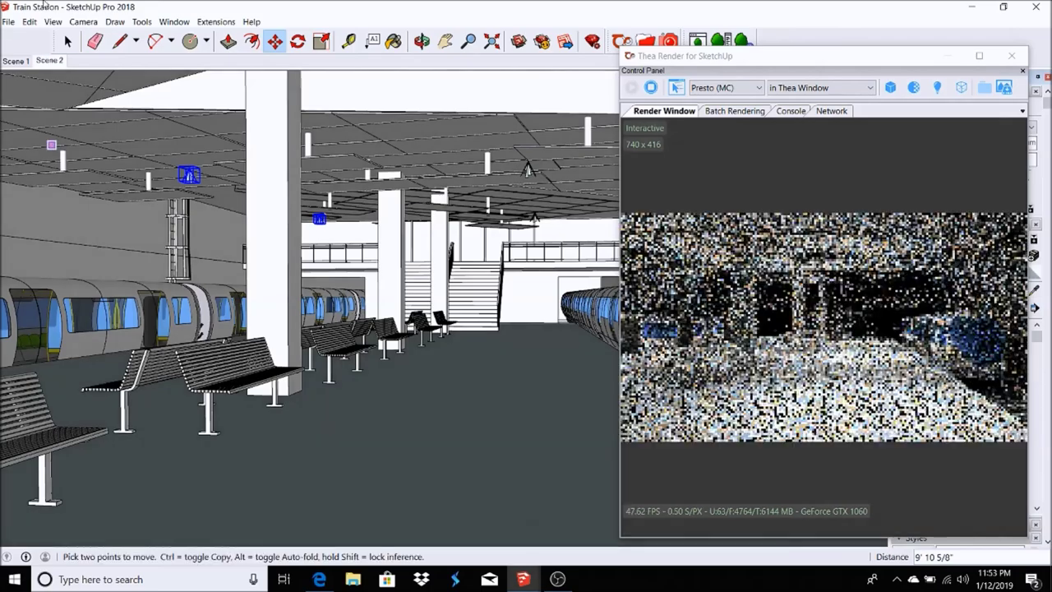
click(67, 41)
click(49, 60)
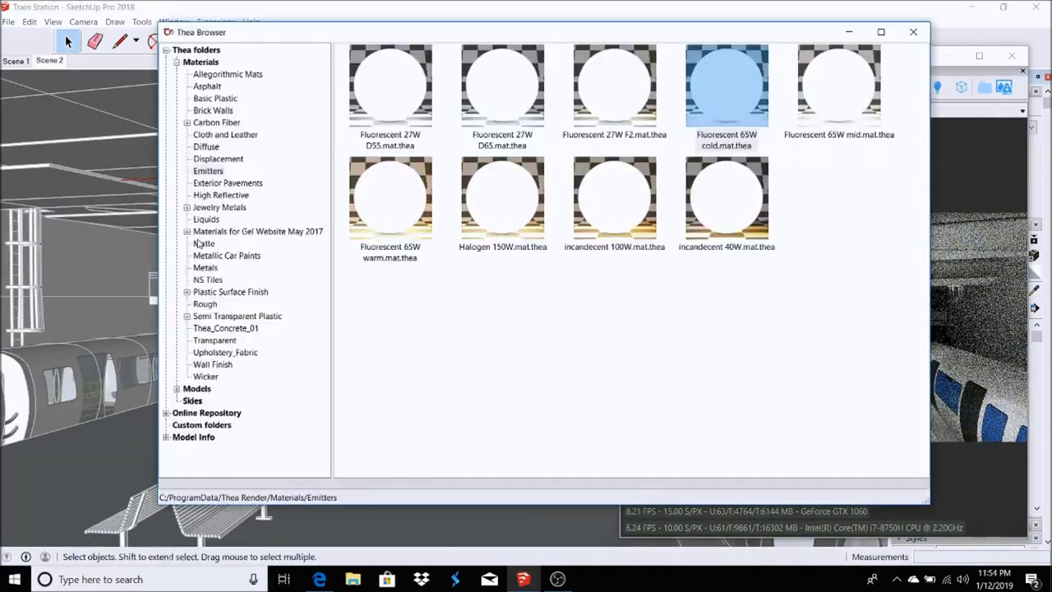
Step: Paint a ceiling panel with the Thea material STP_Single_Sided_17
click(191, 293)
click(200, 316)
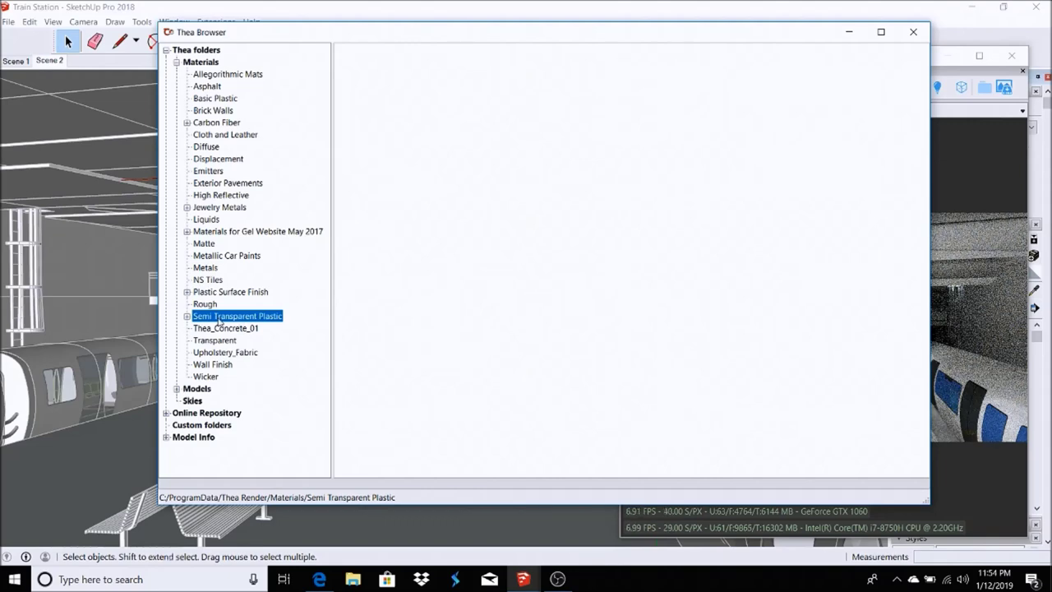
click(231, 329)
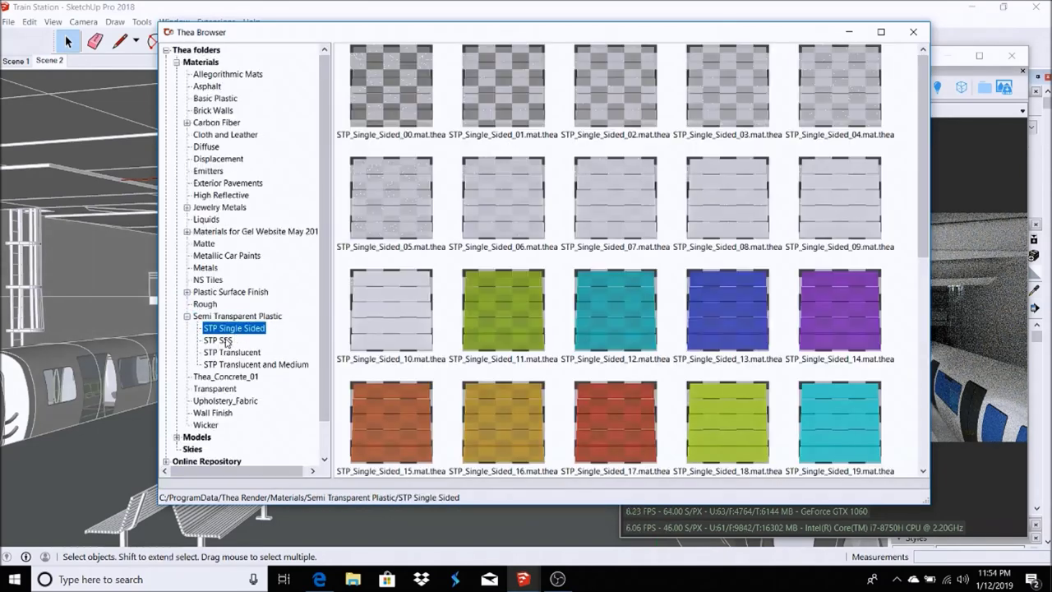
click(631, 413)
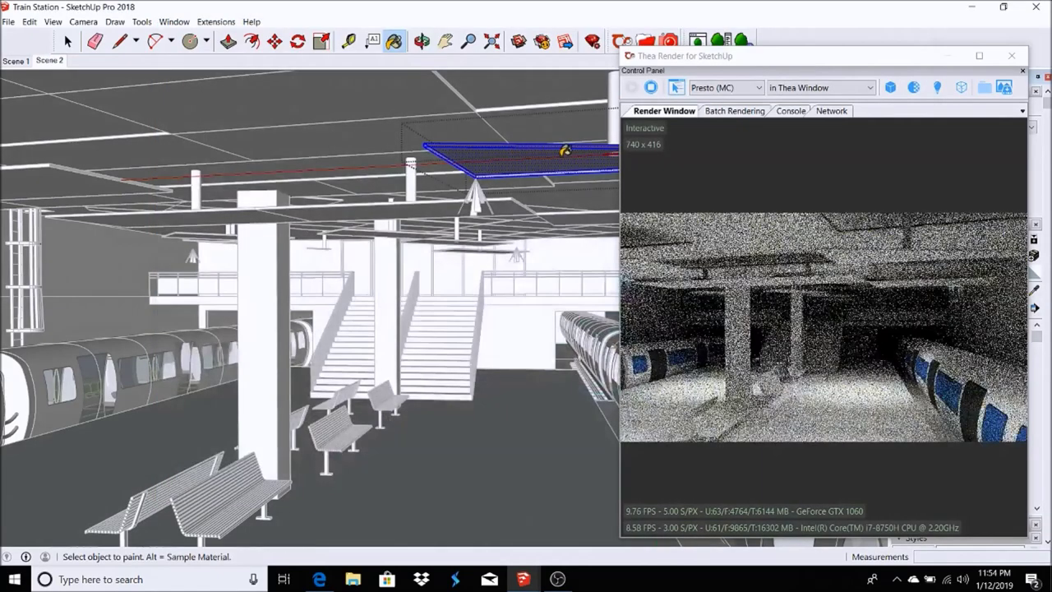
click(565, 150)
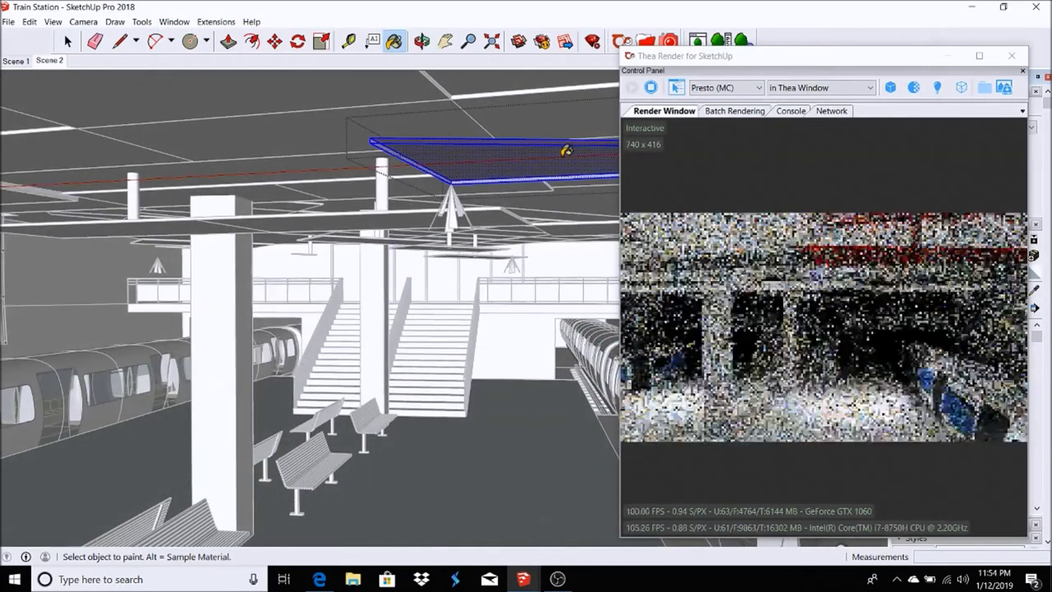
scroll(543, 157, down, 3)
key(space)
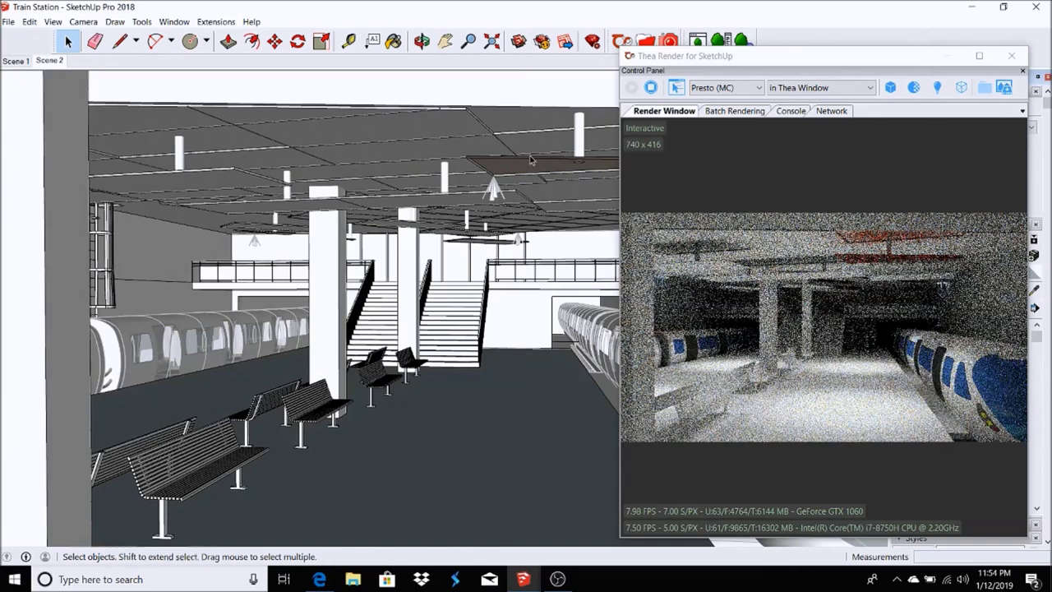
Step: Inside the ceiling group, paint a panel face with the current material
double_click(212, 184)
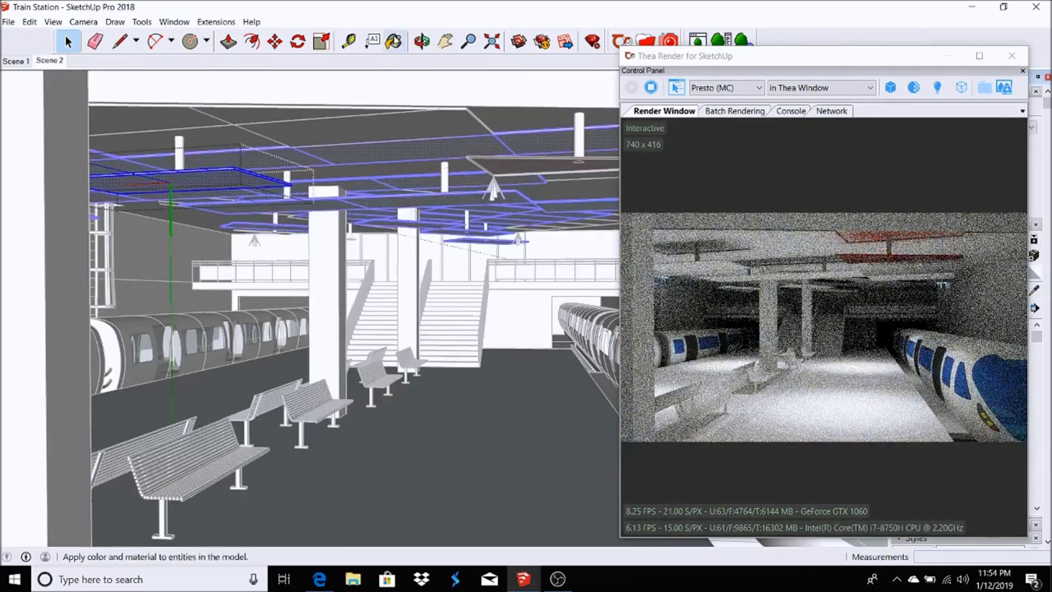
click(394, 41)
click(225, 171)
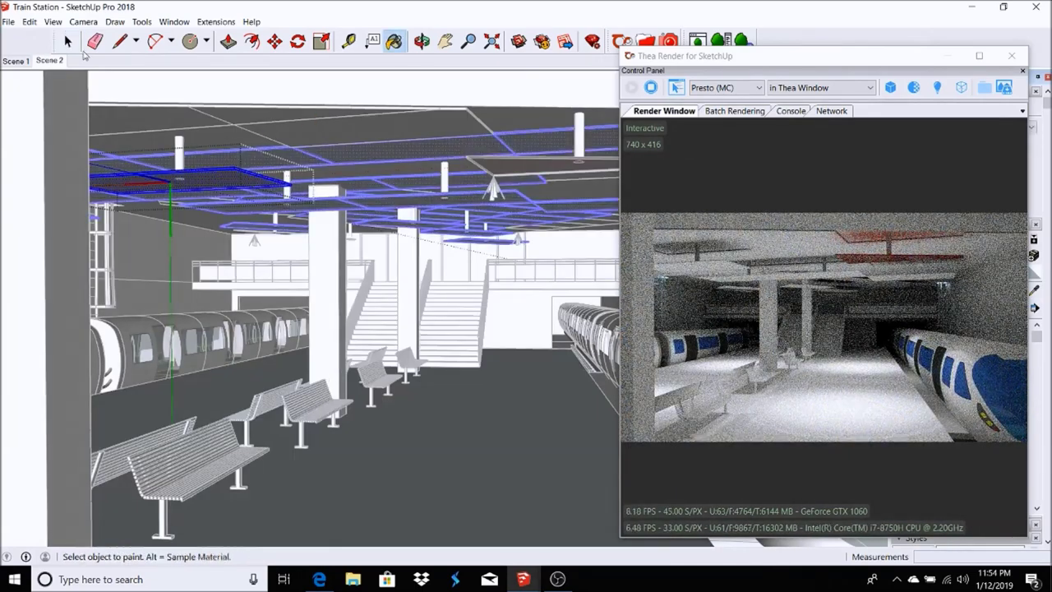
key(space)
scroll(478, 287, up, 2)
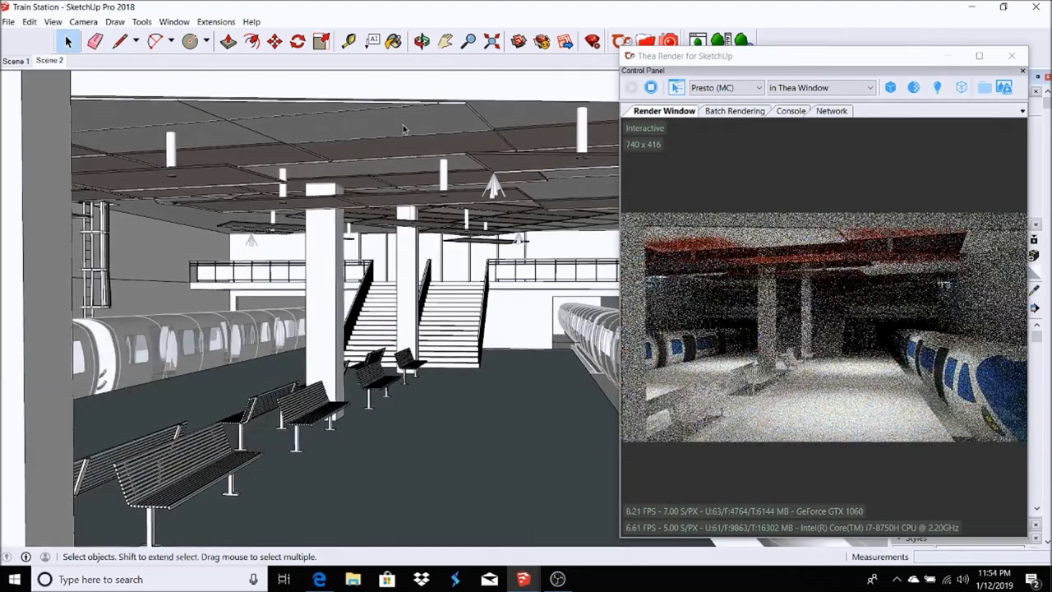
Step: Inside the ceiling group, paint a panel with the green STP_Single_Sided_18 material
double_click(399, 119)
click(460, 115)
click(725, 417)
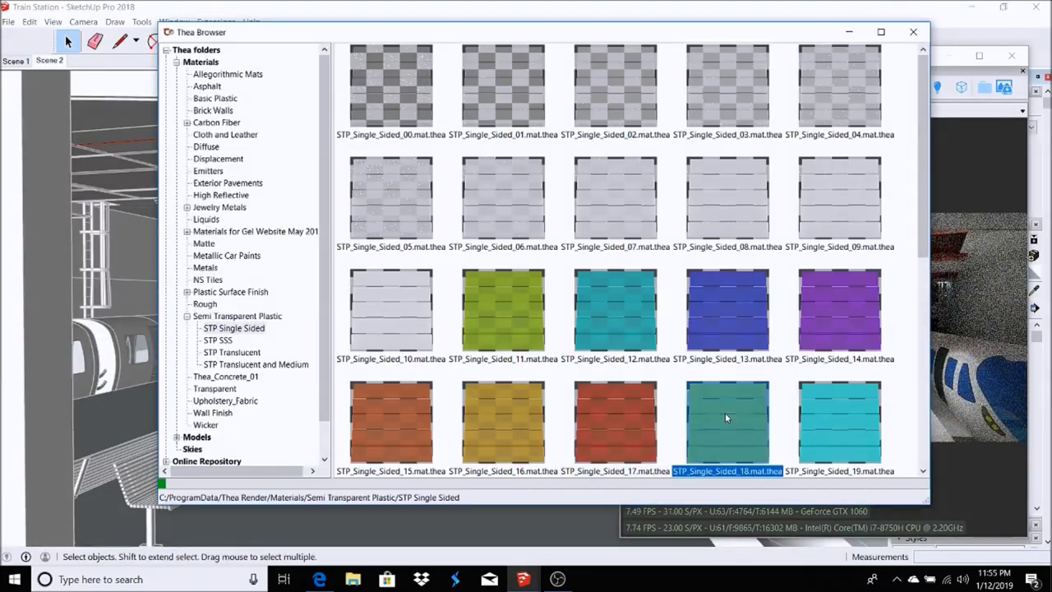
click(850, 32)
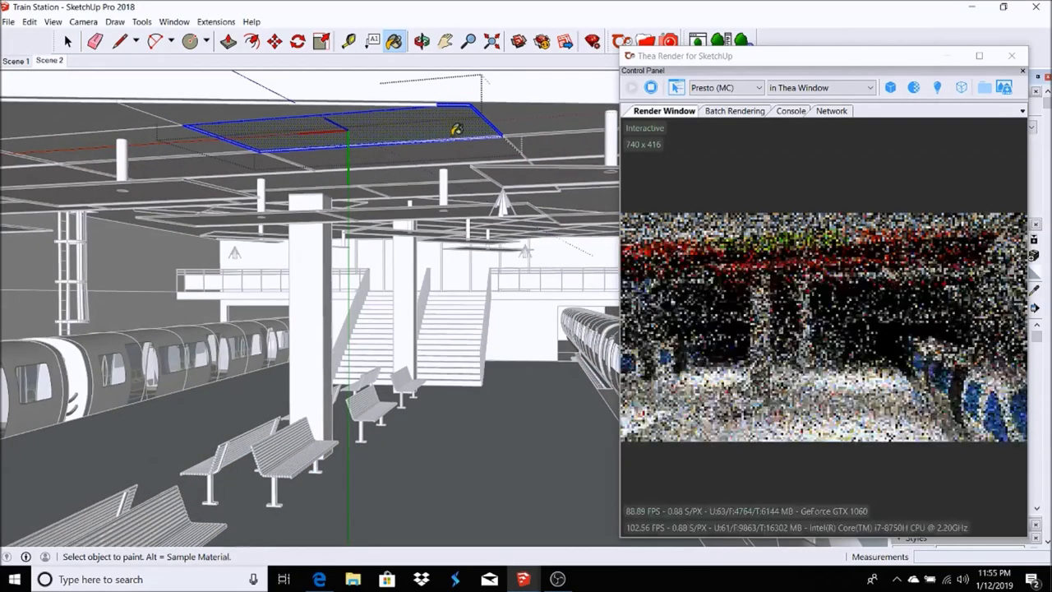
click(69, 43)
mouse_move(360, 186)
middle_down()
mouse_move(548, 79)
mouse_move(353, 247)
middle_up()
Step: Switch to the Bottom standard view and hide the faces blocking the ceiling
click(83, 21)
click(271, 77)
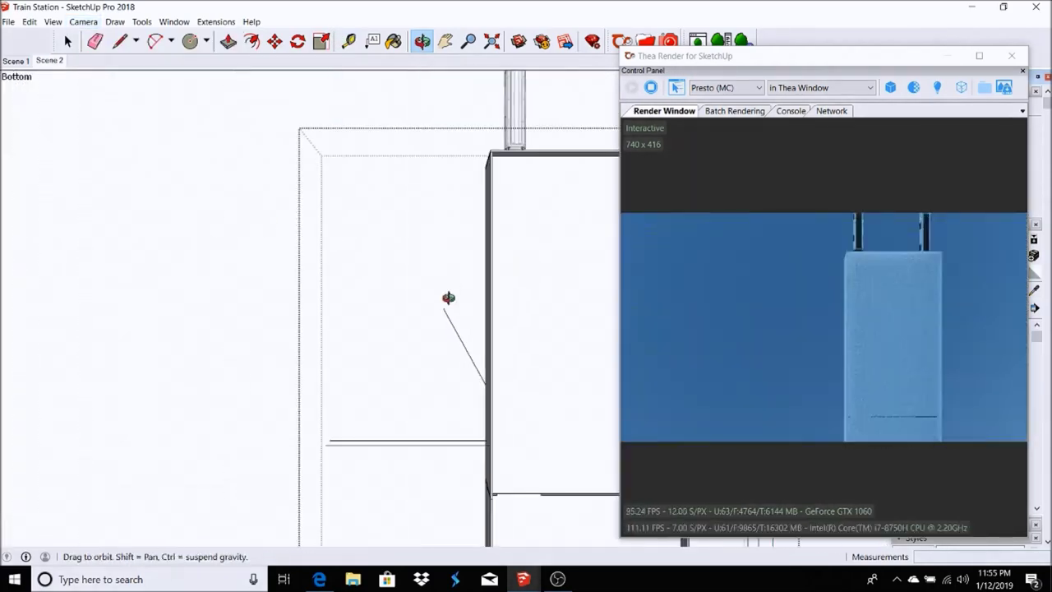
middle_drag(238, 223, 447, 305)
right_click(446, 304)
click(485, 339)
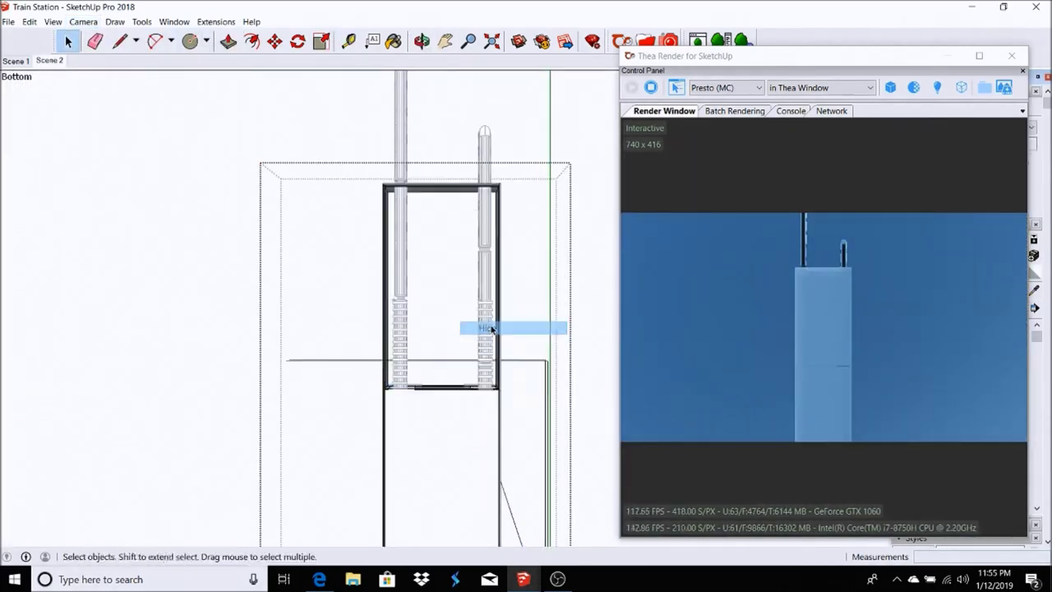
click(453, 404)
right_click(453, 401)
click(482, 436)
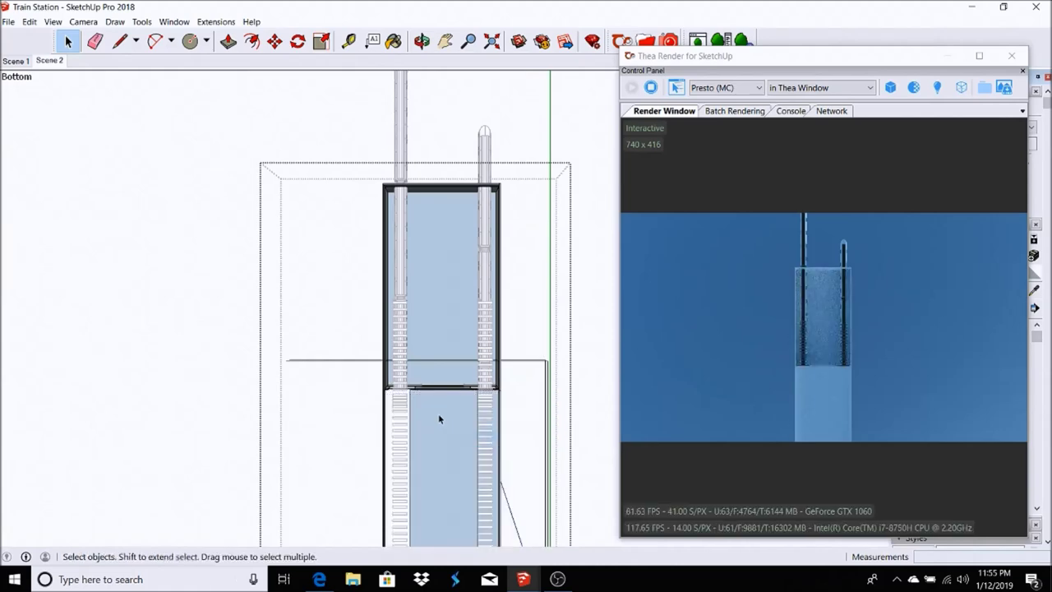
Step: Hide the remaining lower face to reveal the stairs and pan across the ceiling
scroll(427, 406, up, 3)
right_click(435, 402)
click(481, 436)
right_click(466, 424)
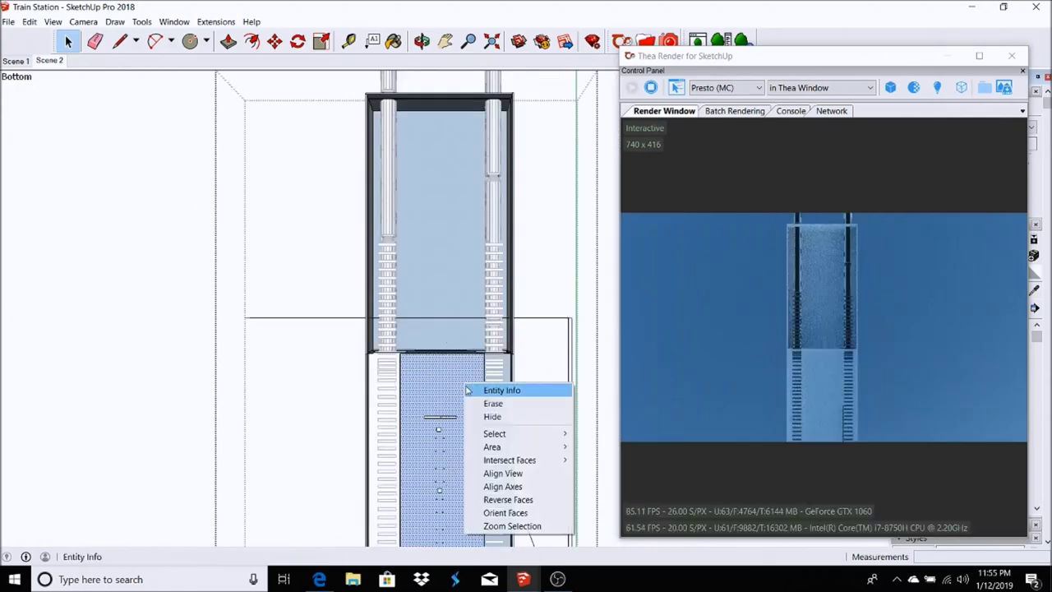
click(486, 416)
scroll(392, 266, down, 2)
mouse_move(392, 265)
shift+middle_down()
mouse_move(359, 341)
mouse_move(404, 300)
shift+middle_up()
scroll(359, 341, up, 5)
key(space)
Step: Paint two central ceiling panels green, editing each panel group in turn
double_click(404, 300)
click(405, 300)
key(b)
click(386, 308)
key(space)
double_click(503, 344)
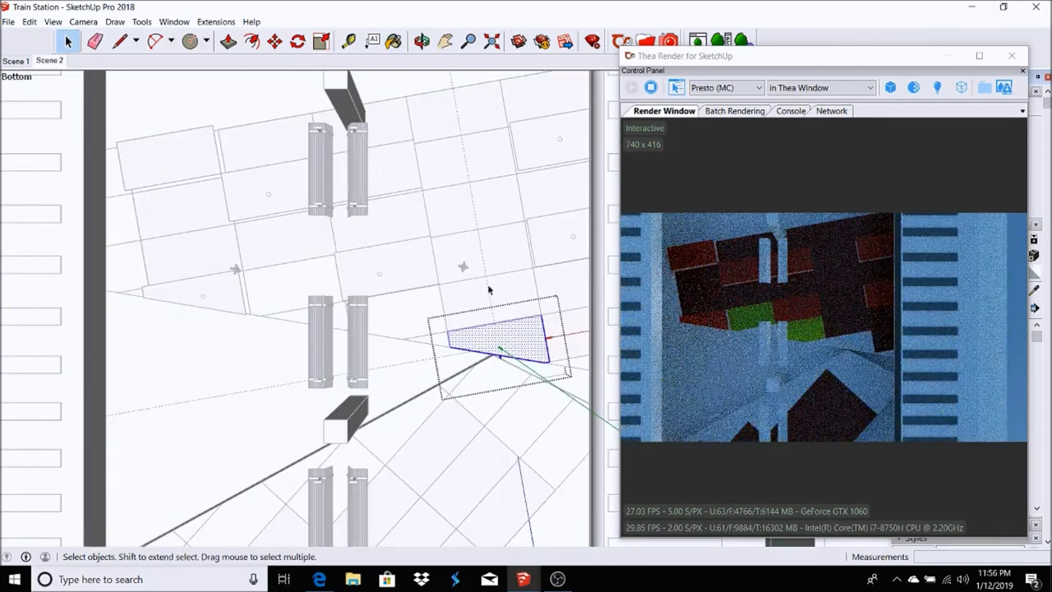
key(b)
click(503, 339)
key(space)
Step: Paint three more ceiling panels on the left side green
double_click(130, 219)
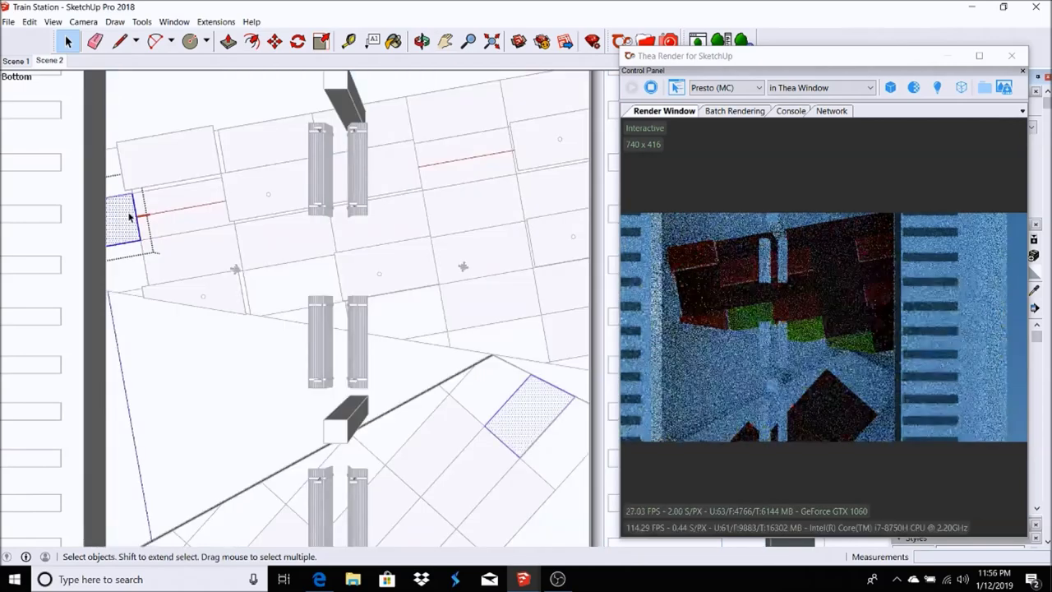
key(b)
click(123, 215)
key(space)
double_click(129, 261)
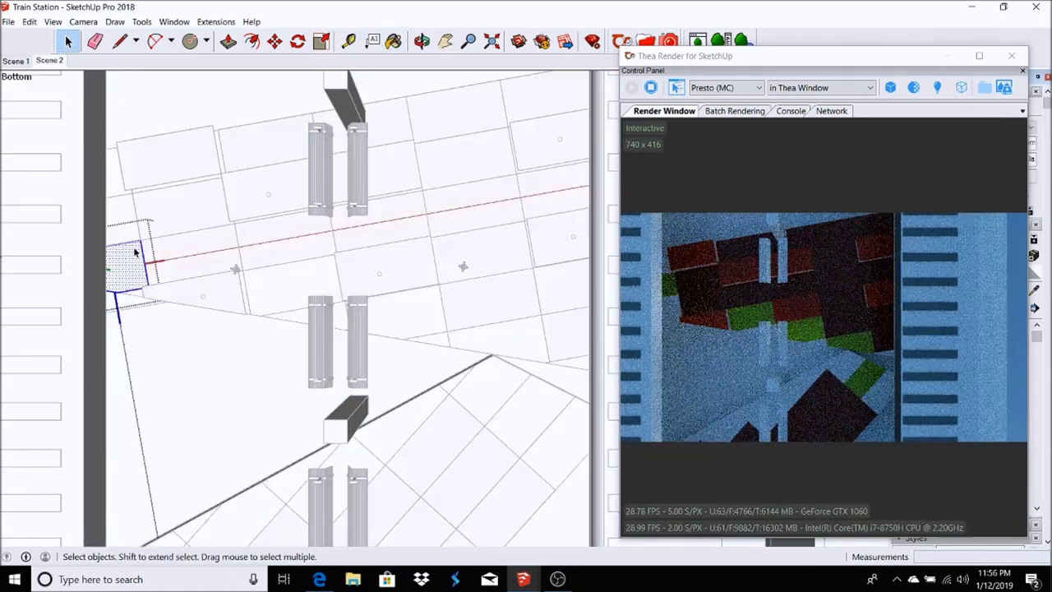
key(b)
click(121, 260)
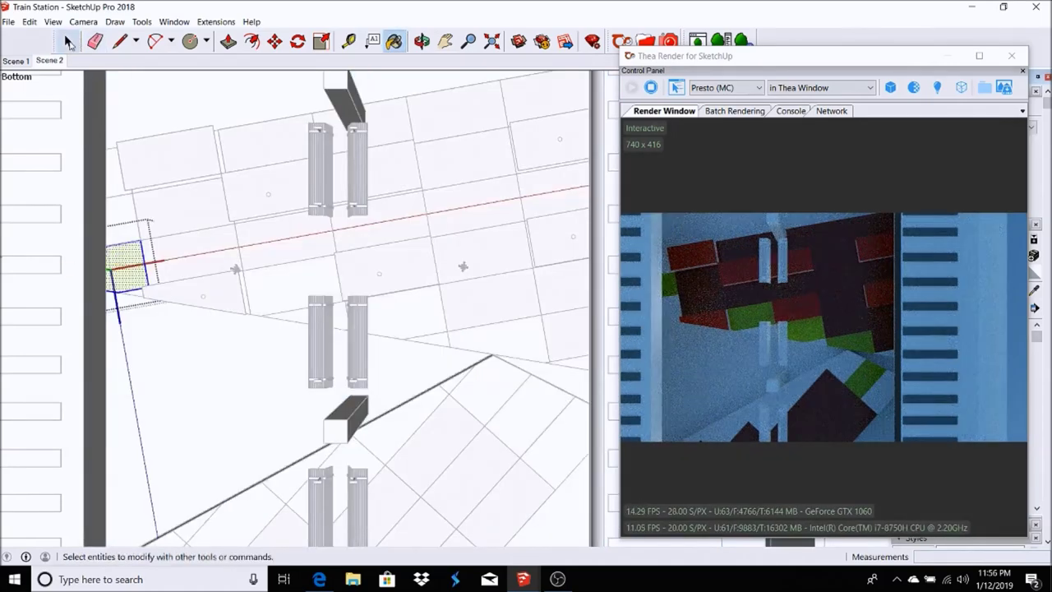
key(space)
double_click(117, 160)
key(b)
click(116, 163)
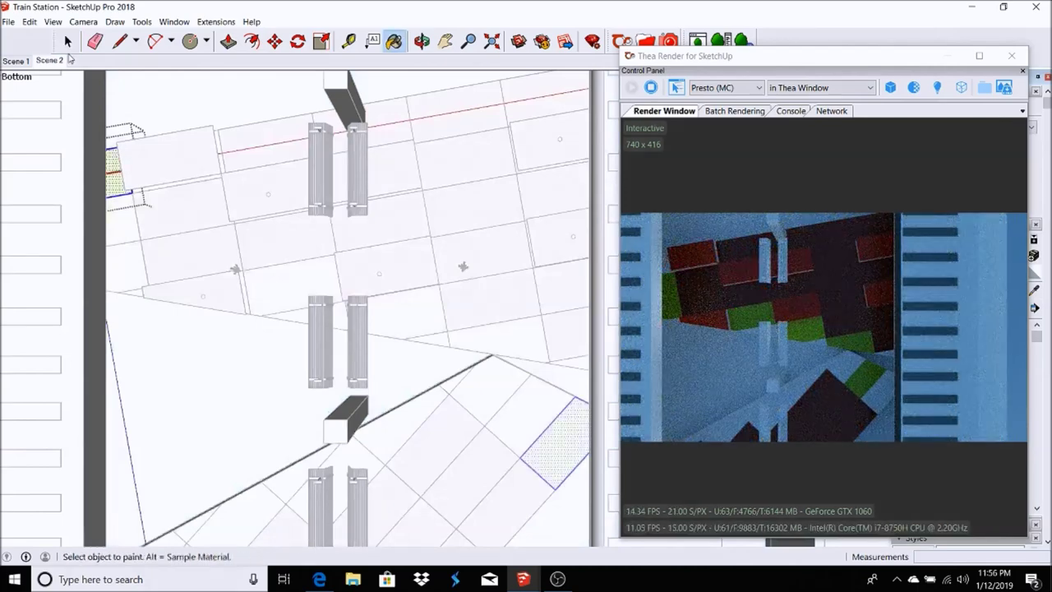
key(space)
middle_drag(359, 154, 304, 304)
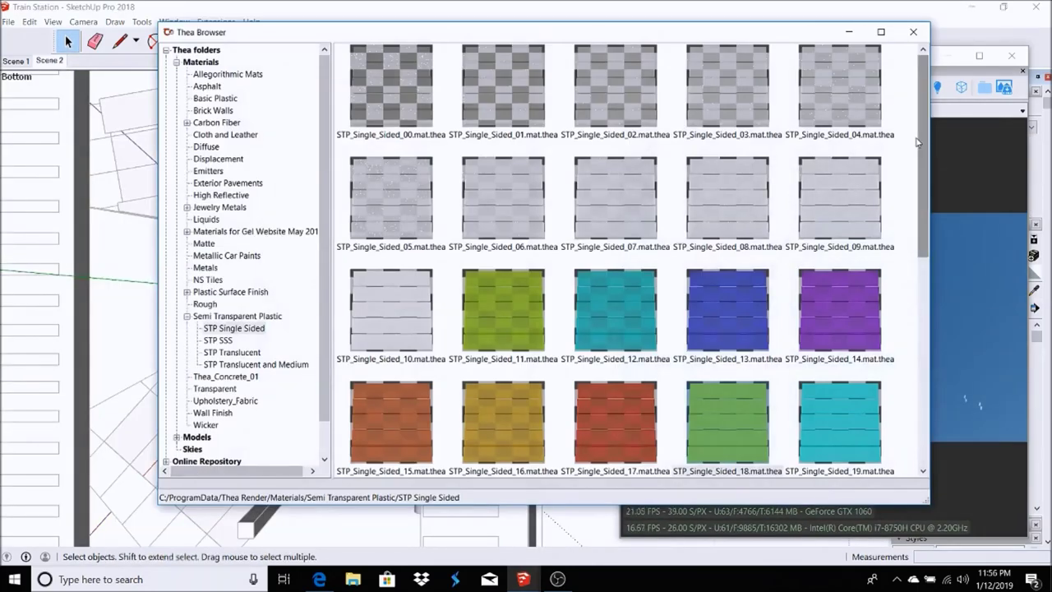
Step: Paint a ceiling panel with the cyan STP_Single_Sided_19 material
scroll(896, 273, down, 3)
scroll(895, 274, down, 1)
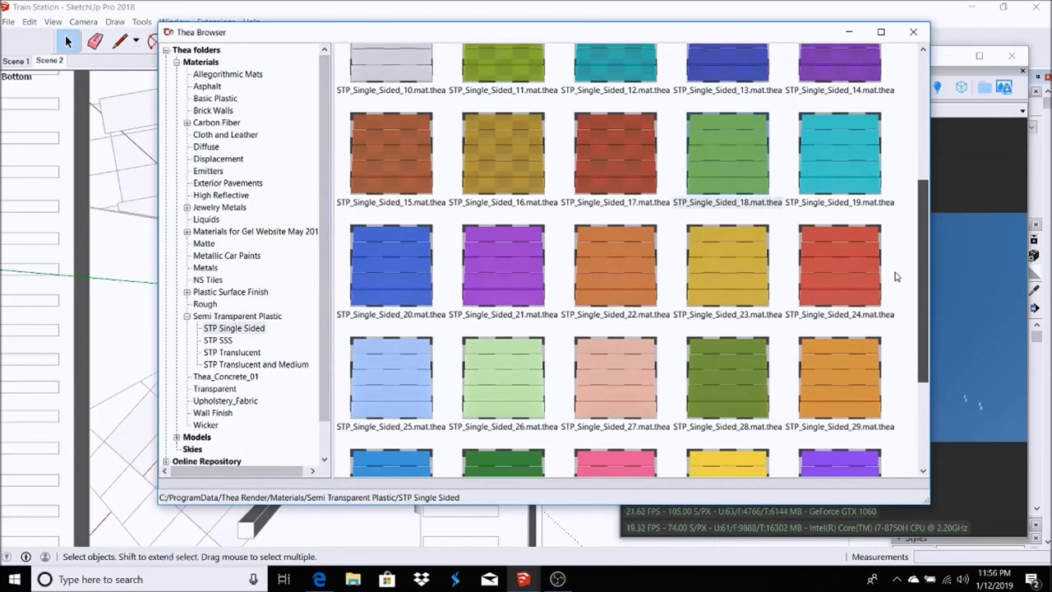
scroll(896, 275, down, 1)
click(827, 87)
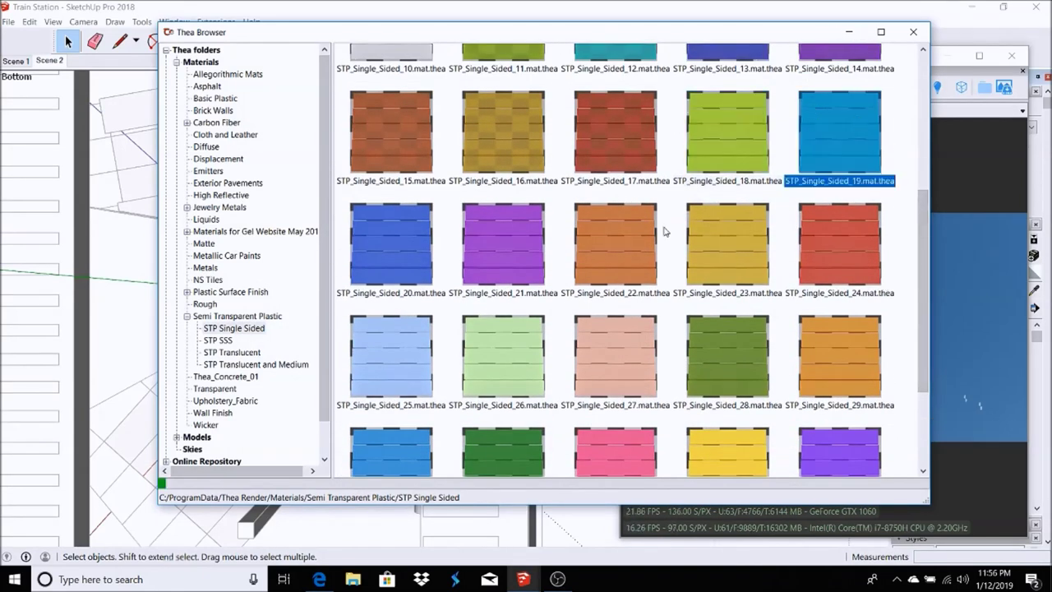
click(852, 36)
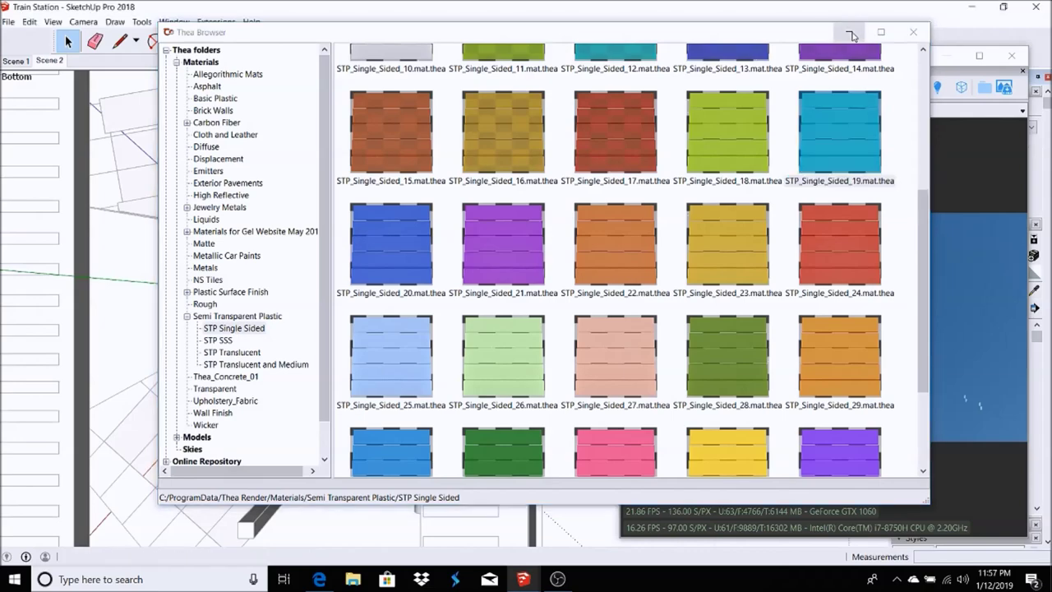
click(836, 37)
click(300, 296)
key(space)
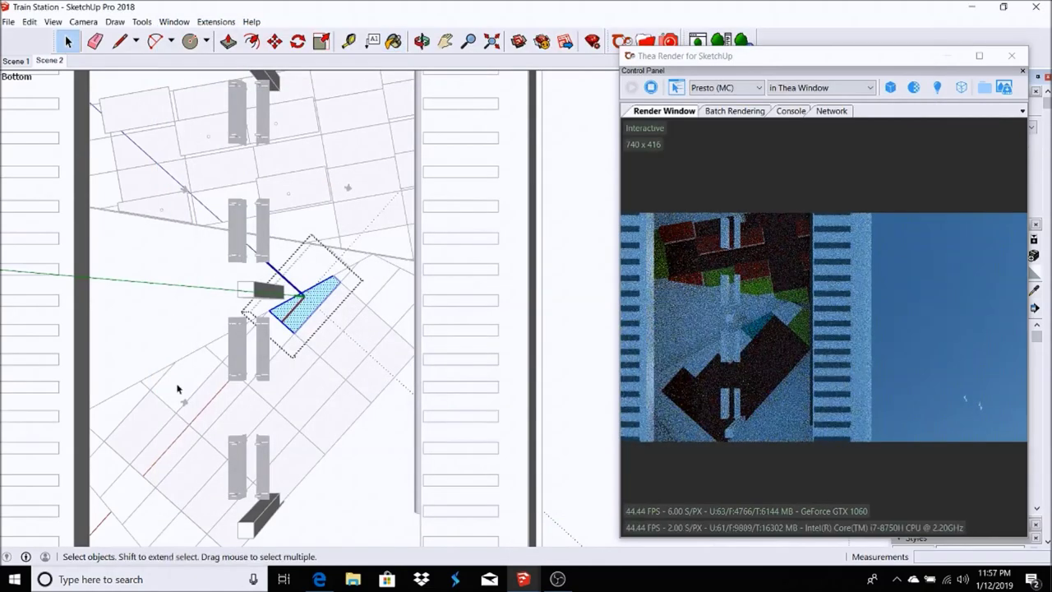
Step: Paint two more ceiling panel faces cyan
scroll(223, 345, up, 5)
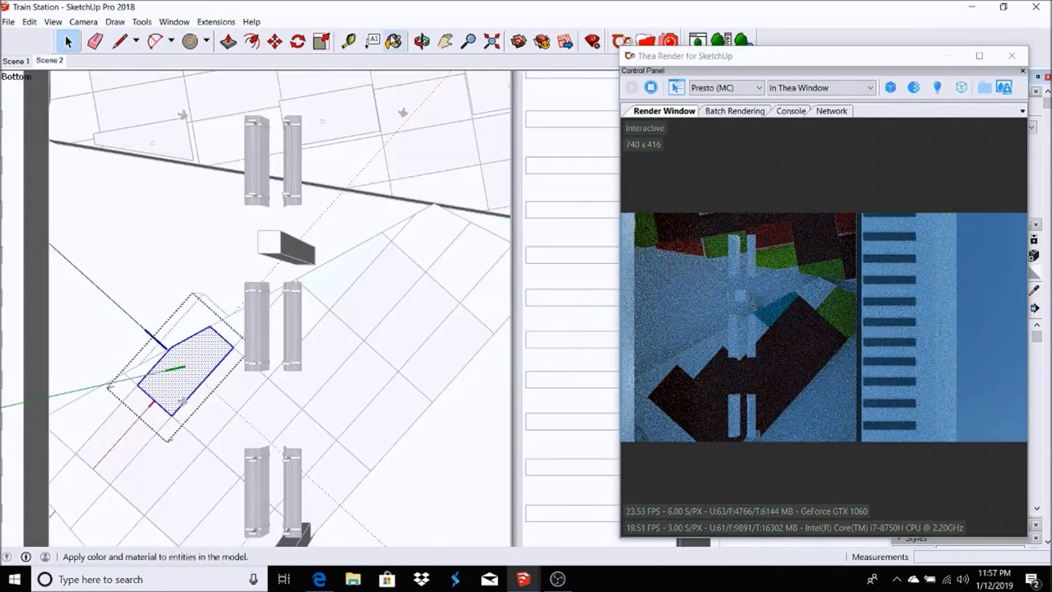
click(393, 41)
click(187, 372)
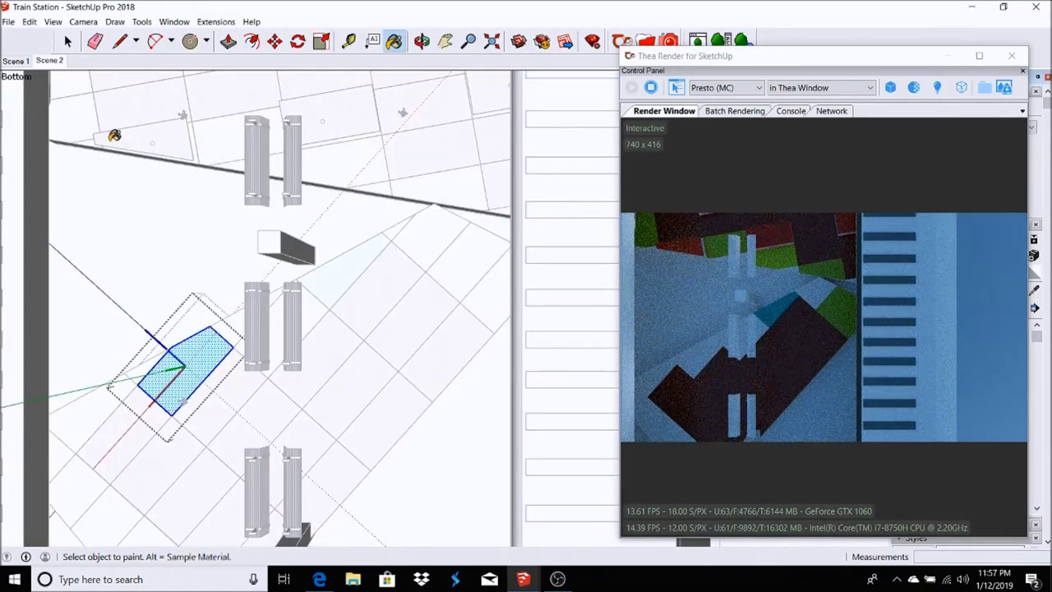
key(space)
Step: Open the lower-left ceiling panel group and sample a material from an existing face
click(276, 322)
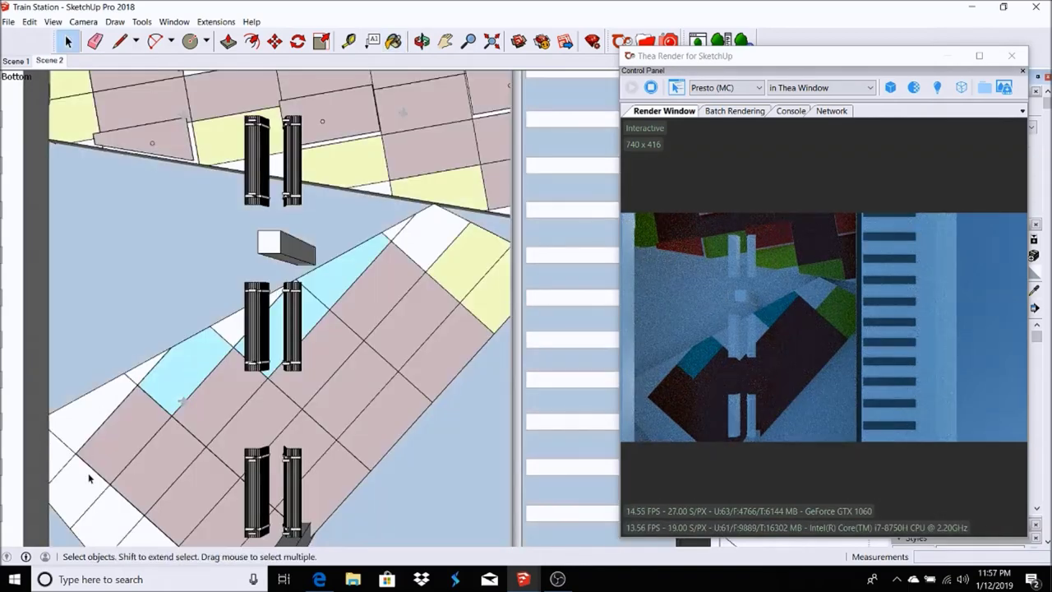
click(72, 482)
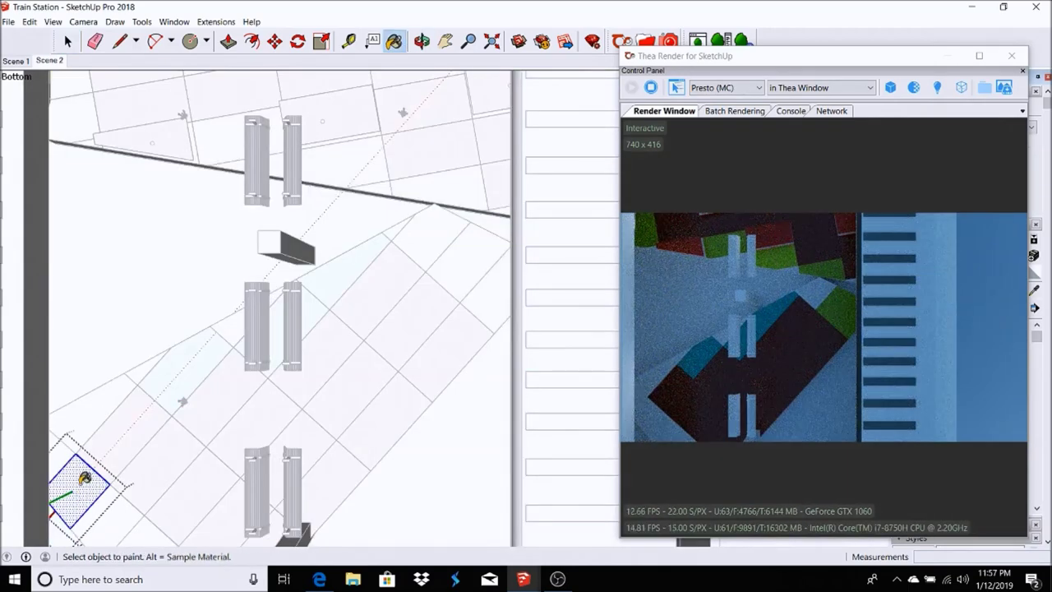
key(b)
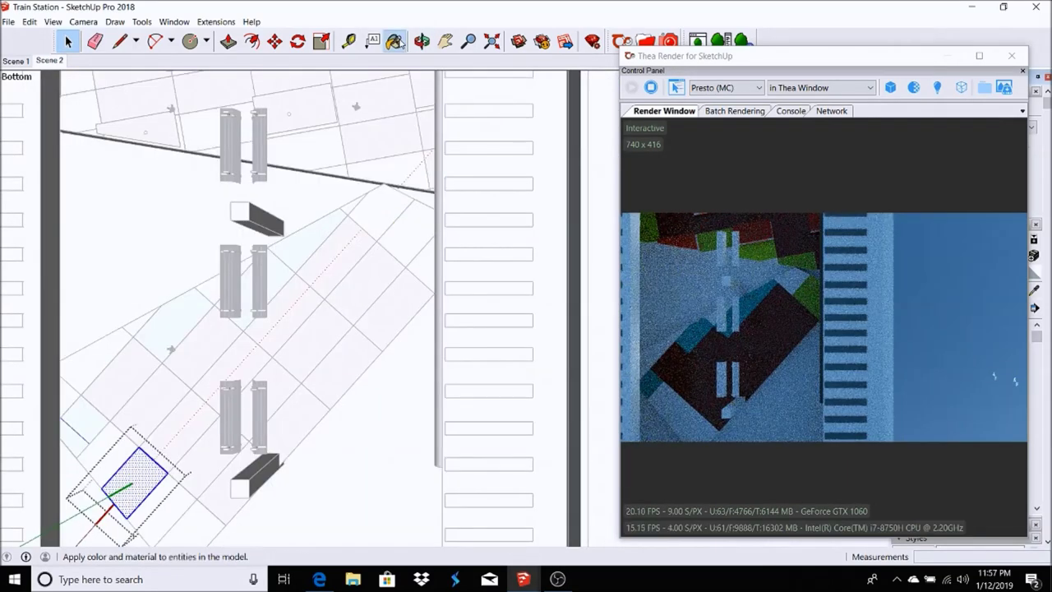
key(space)
double_click(109, 436)
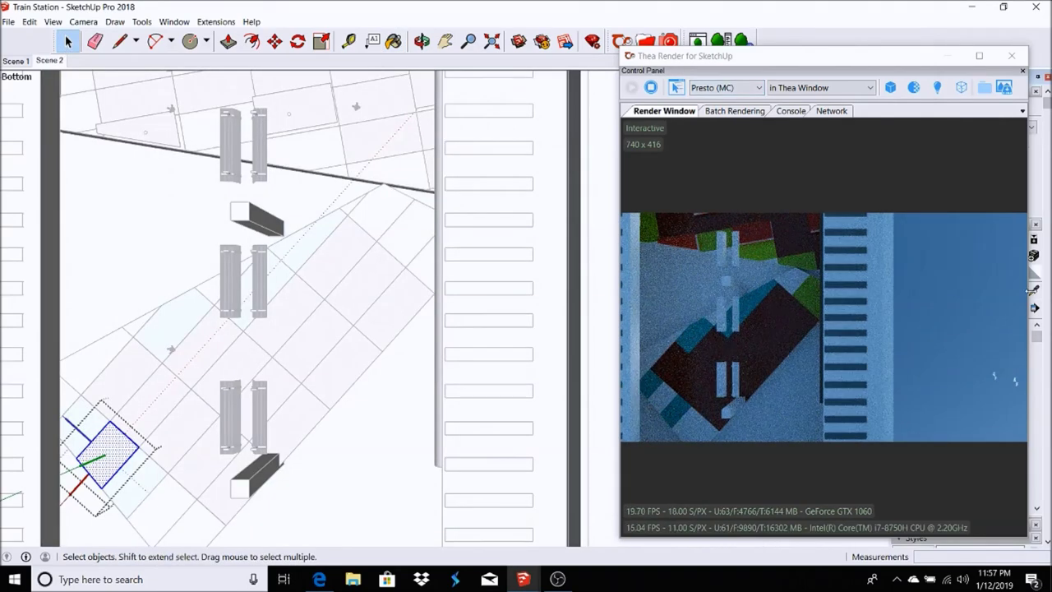
click(1036, 290)
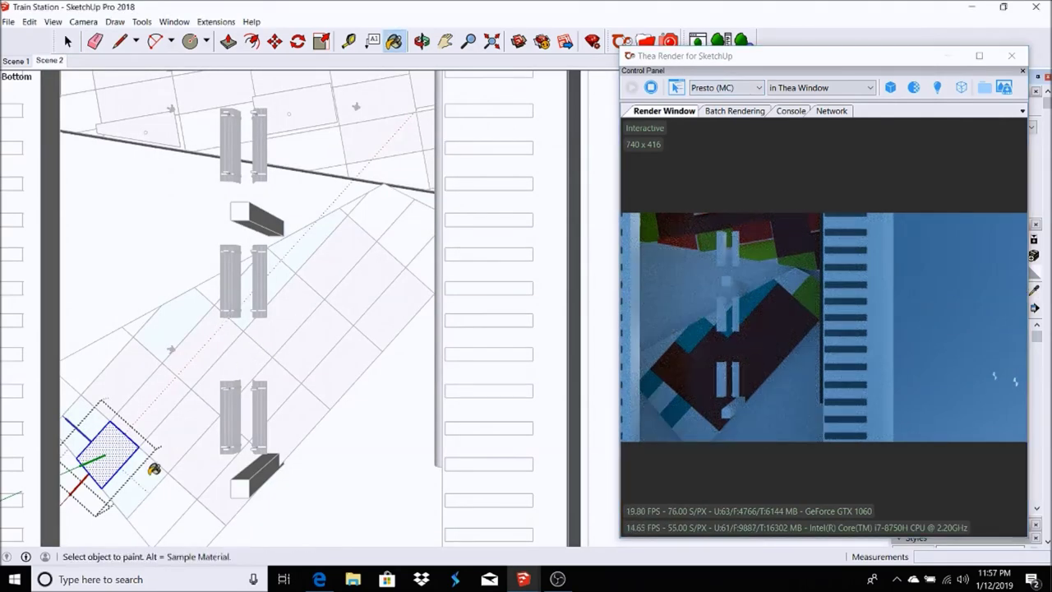
click(67, 42)
Step: Open two more ceiling panel groups and select their inner panels for painting
double_click(162, 527)
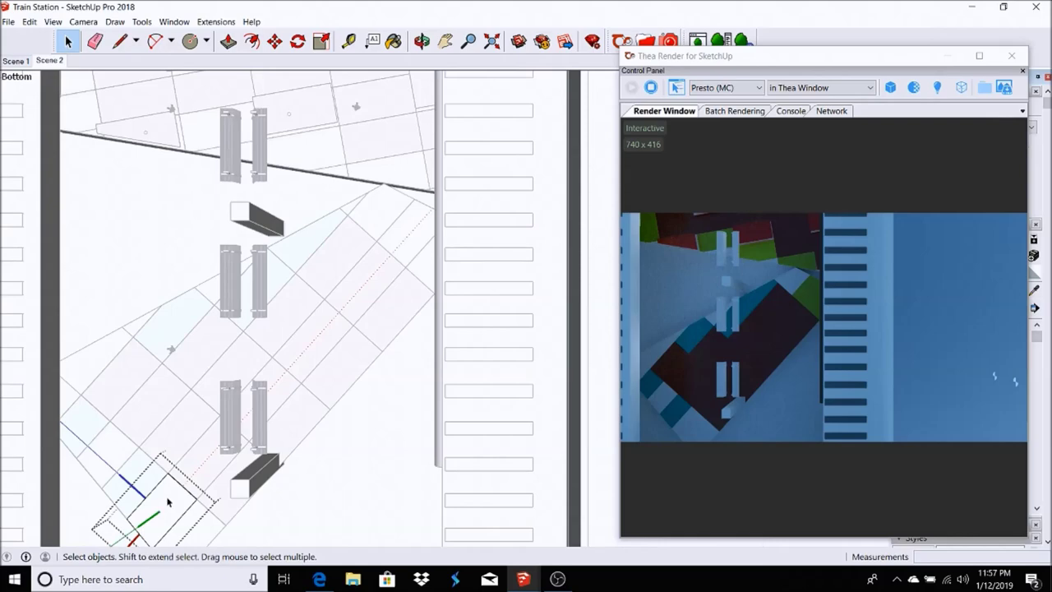
click(168, 502)
key(b)
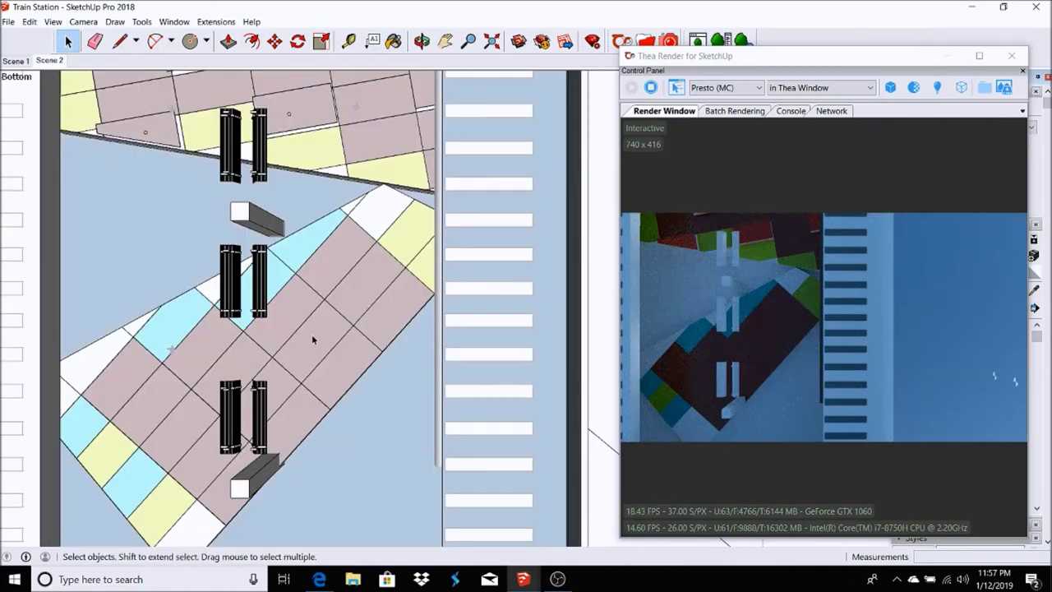
middle_drag(300, 380, 355, 195)
double_click(354, 195)
click(353, 193)
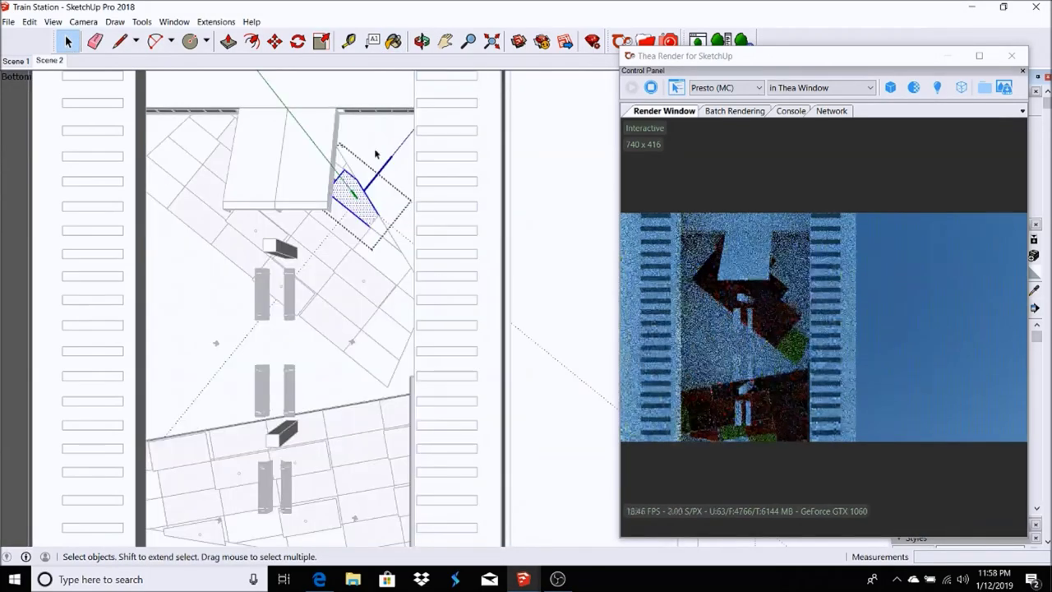
key(b)
Step: Edit the top-left and another ceiling panel group, then exit group editing
click(197, 136)
double_click(197, 136)
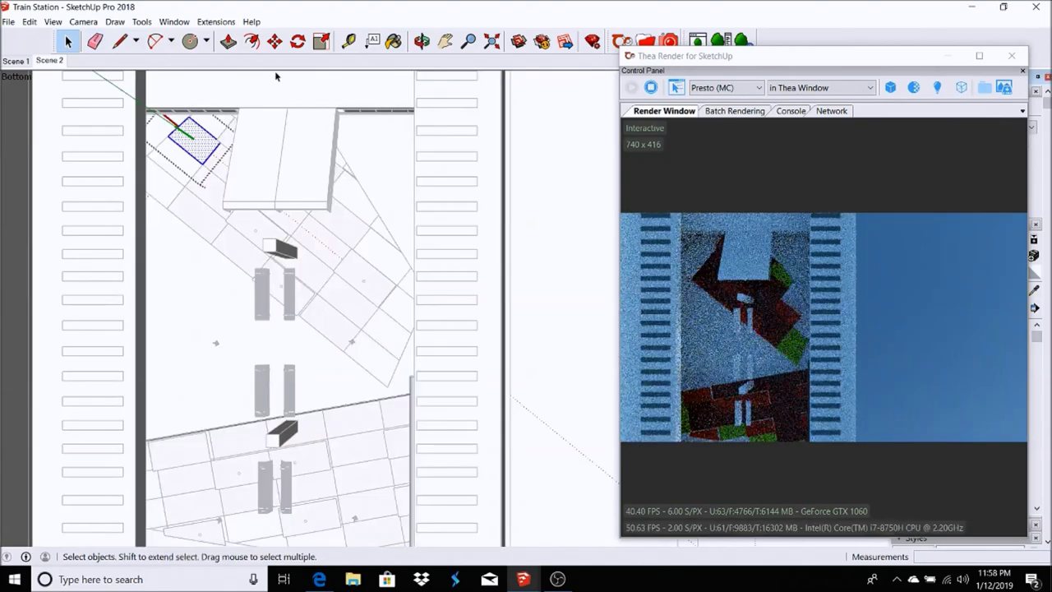
key(b)
click(66, 41)
click(156, 173)
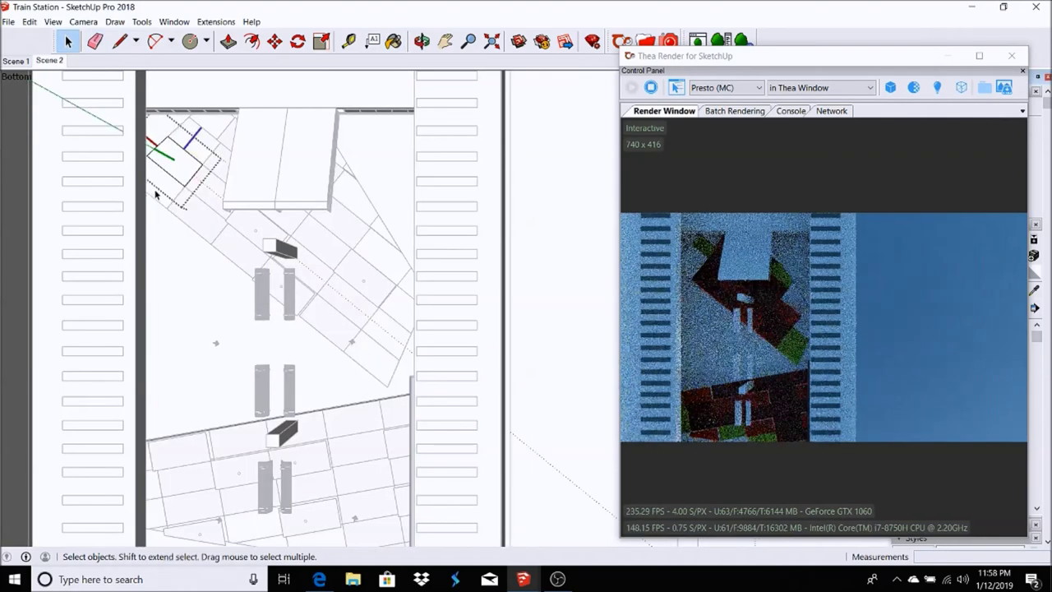
double_click(156, 173)
click(68, 41)
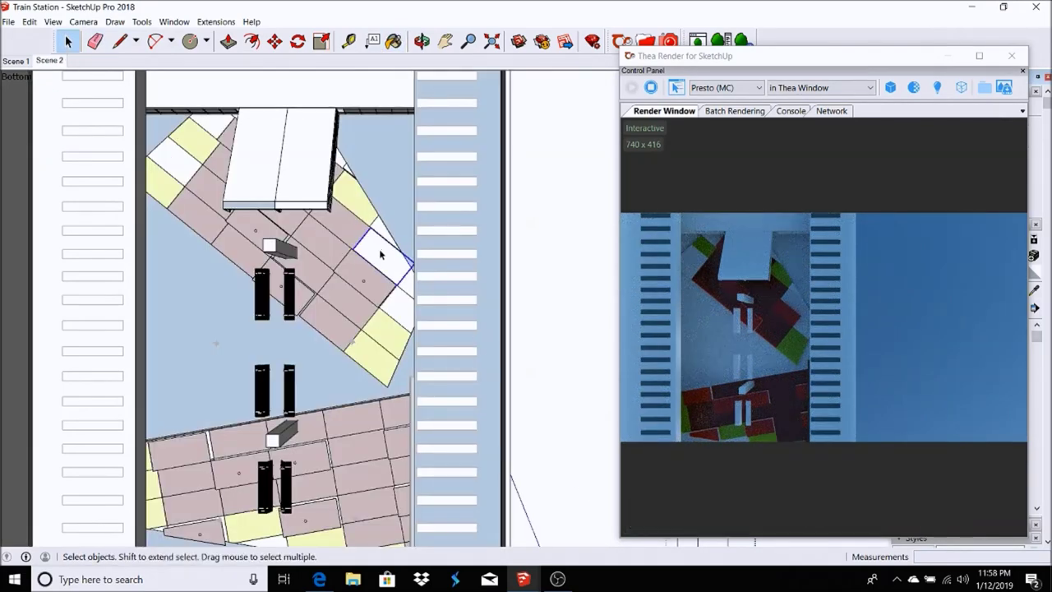
Step: Open the right-hand bench row group and bring up the Edit menu
scroll(420, 227, down, 2)
scroll(420, 227, down, 2)
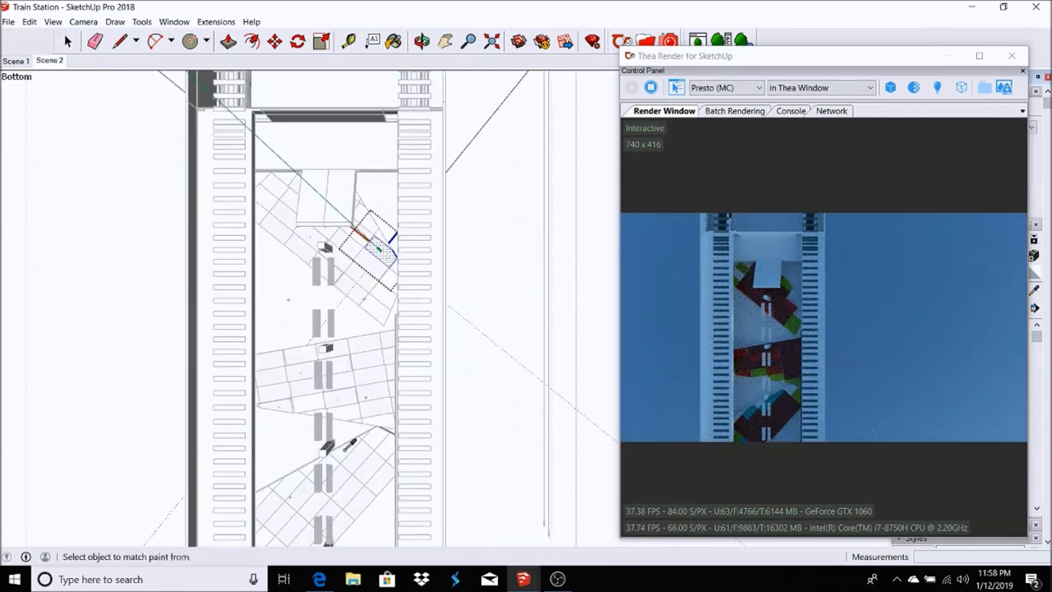
scroll(386, 93, up, 2)
key(space)
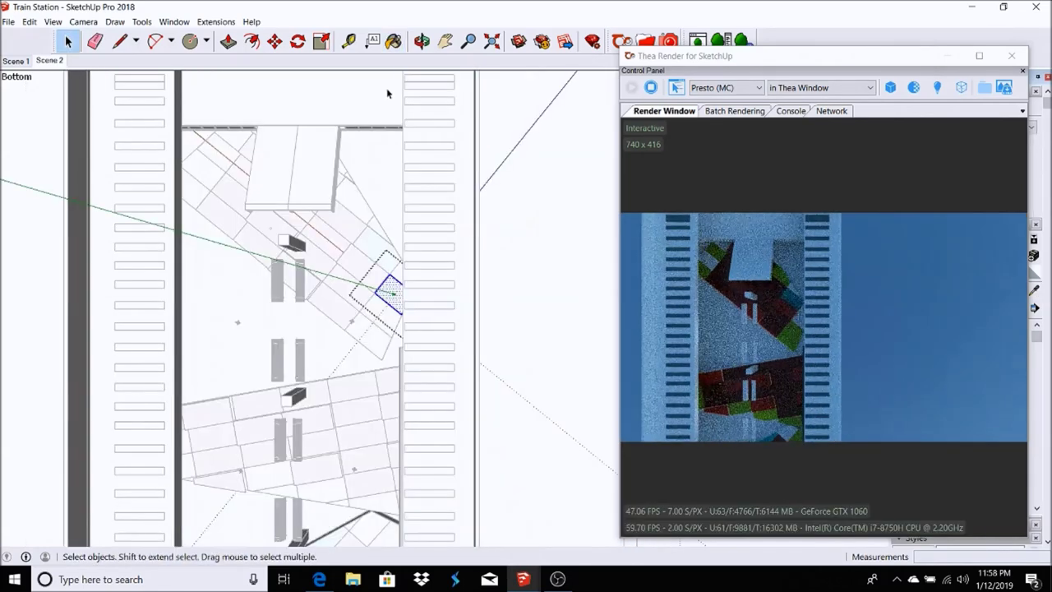
click(432, 134)
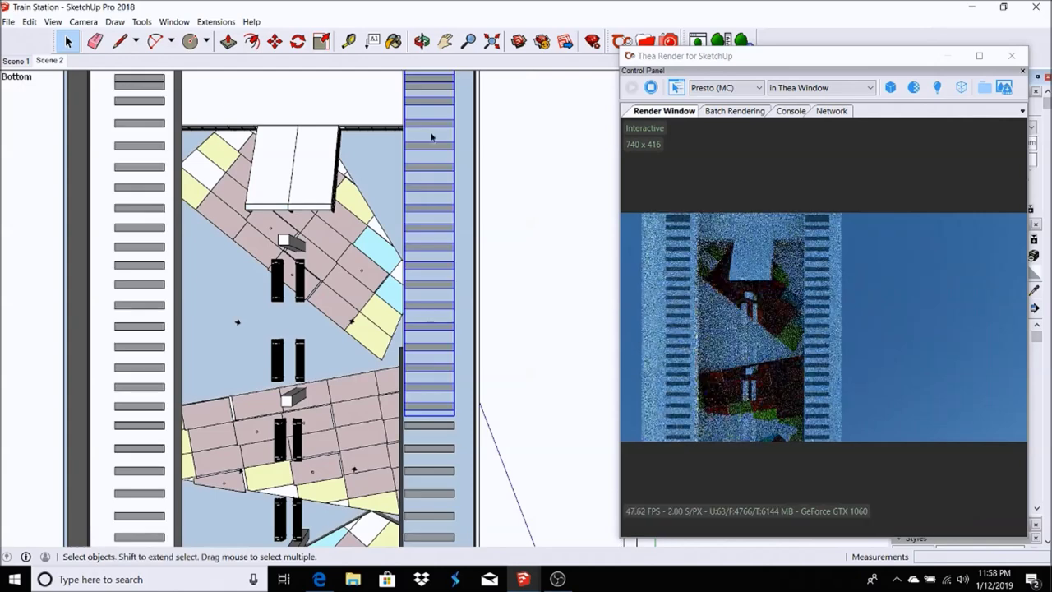
double_click(432, 134)
click(30, 22)
mouse_move(51, 193)
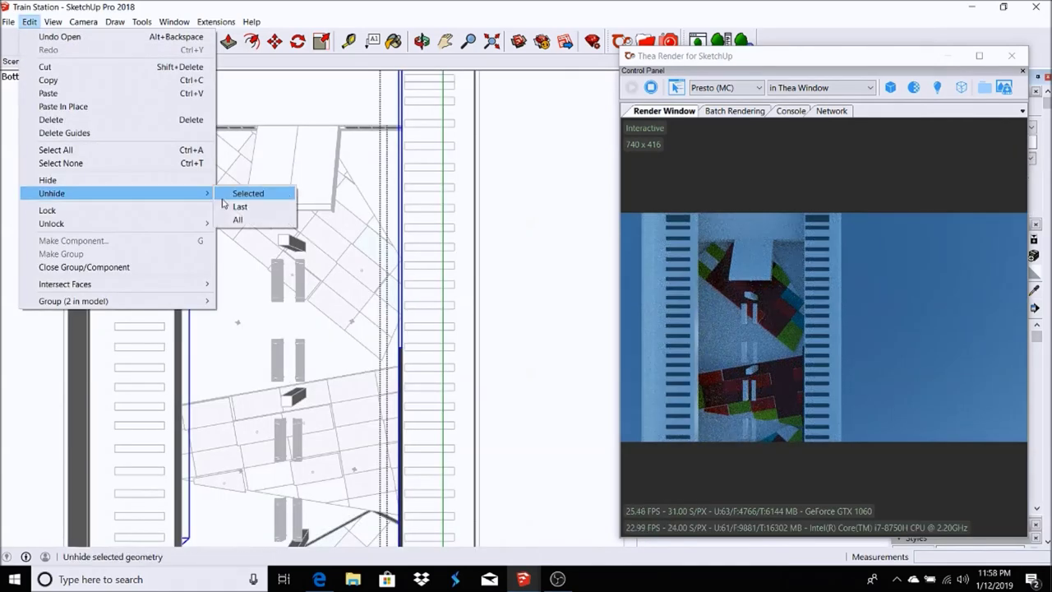
Step: Unhide all hidden geometry with Edit > Unhide > All
click(247, 216)
scroll(197, 196, down, 1)
click(197, 196)
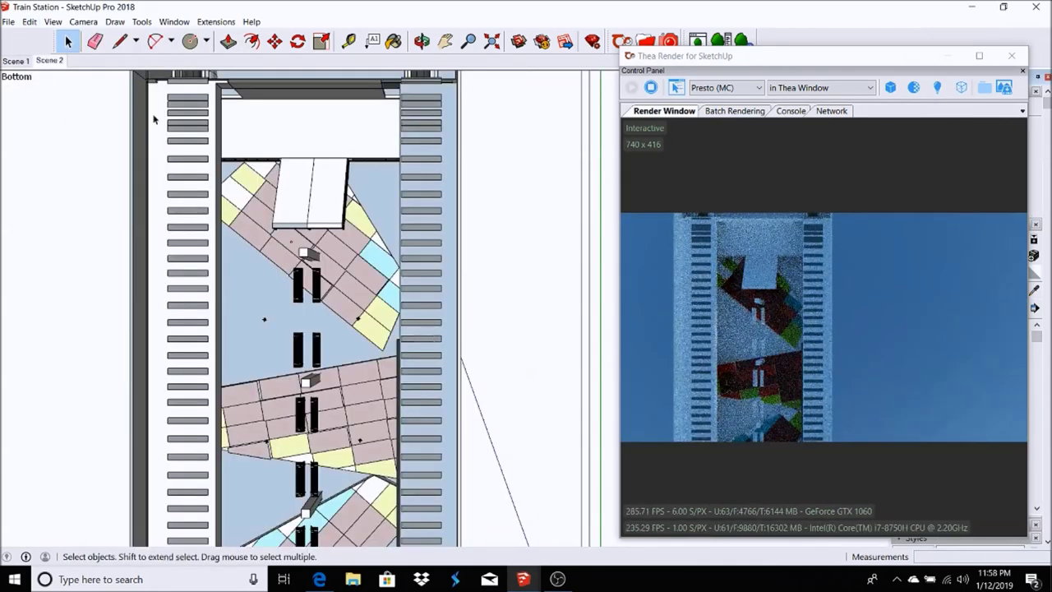
click(30, 21)
click(264, 221)
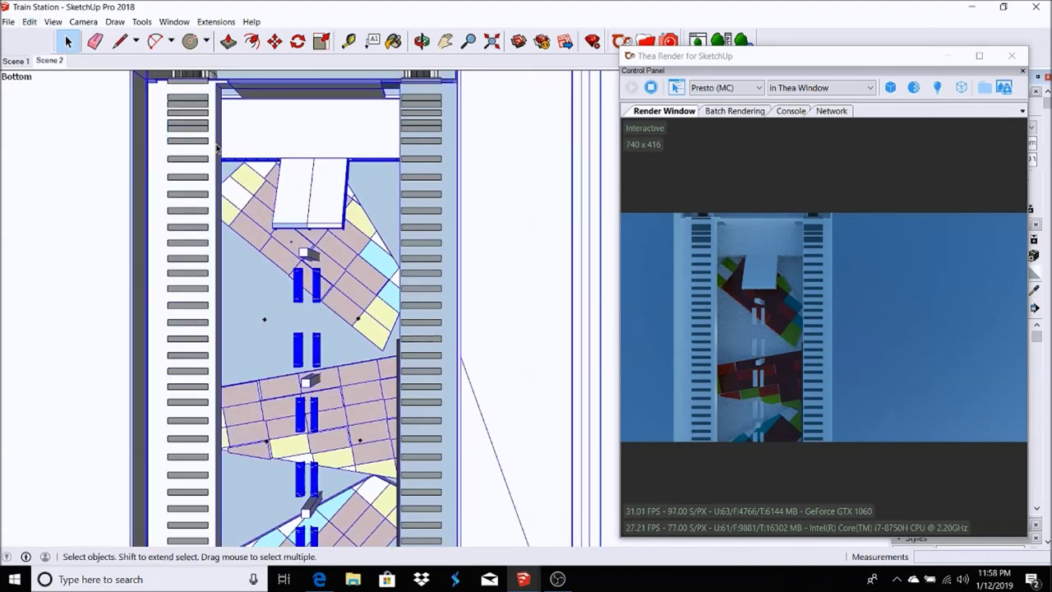
click(29, 22)
click(247, 221)
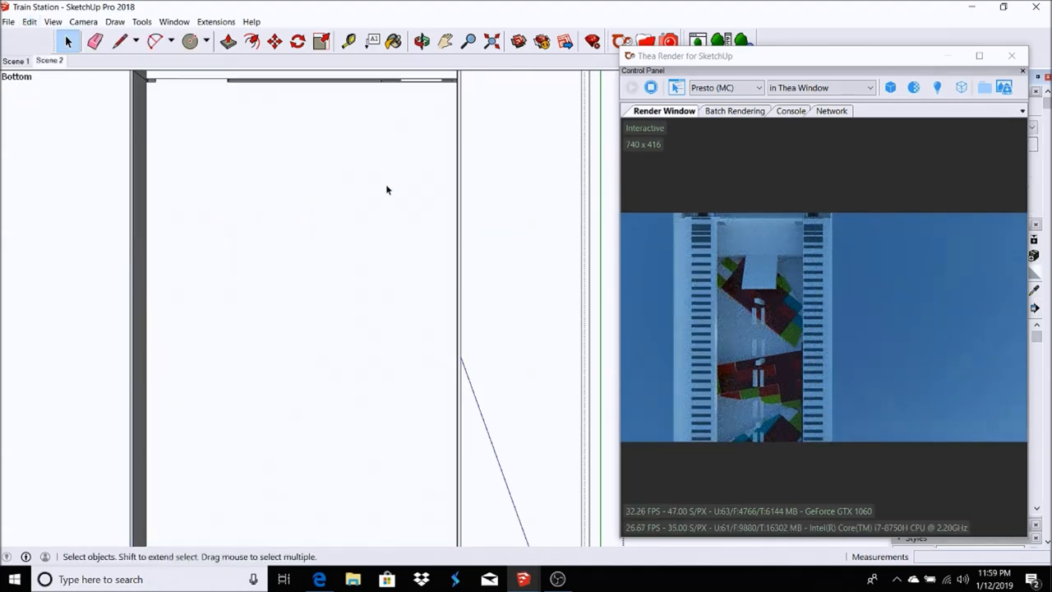
Step: Return to the Scene 2 view, pick the ceiling face and browse Thea materials
click(49, 60)
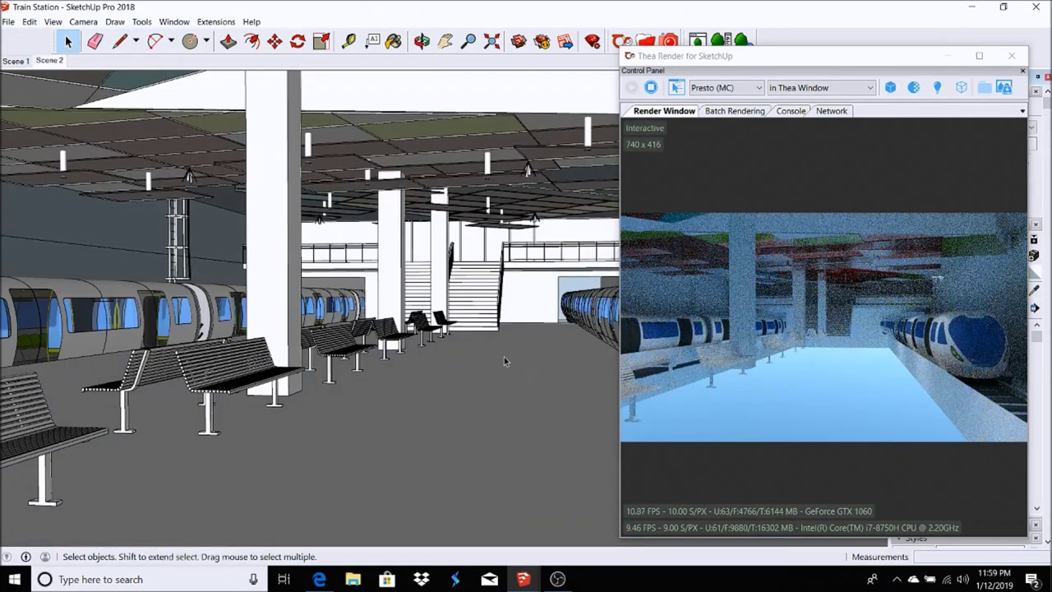
key(ctrl+a)
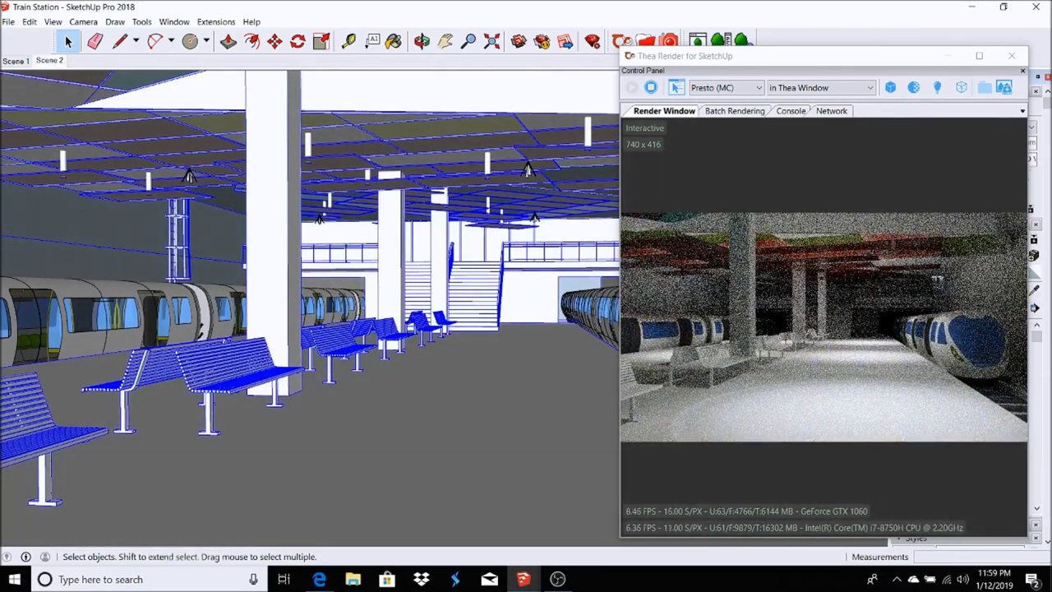
click(401, 89)
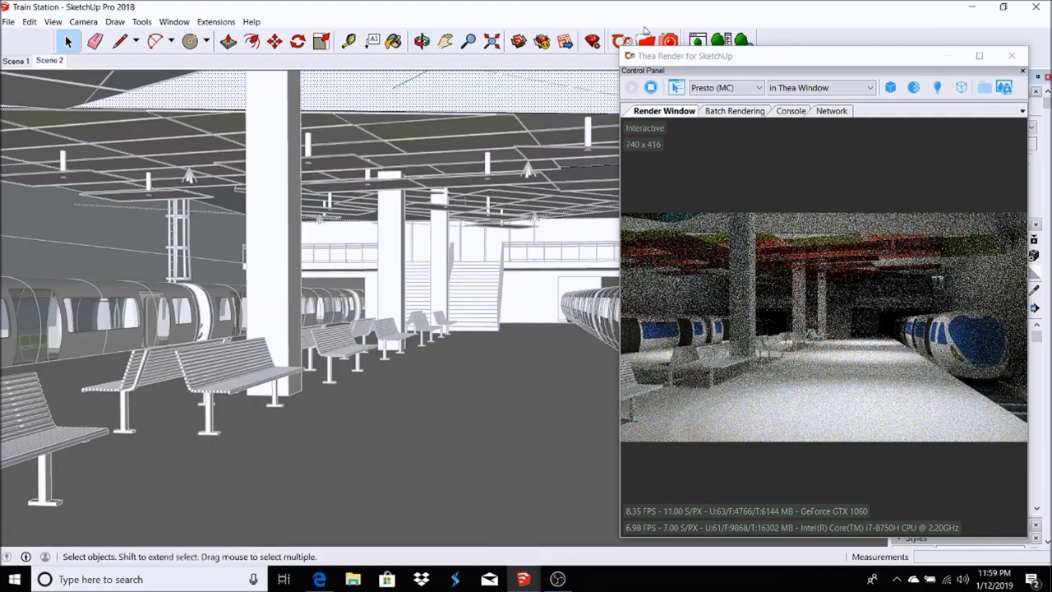
click(645, 40)
click(188, 317)
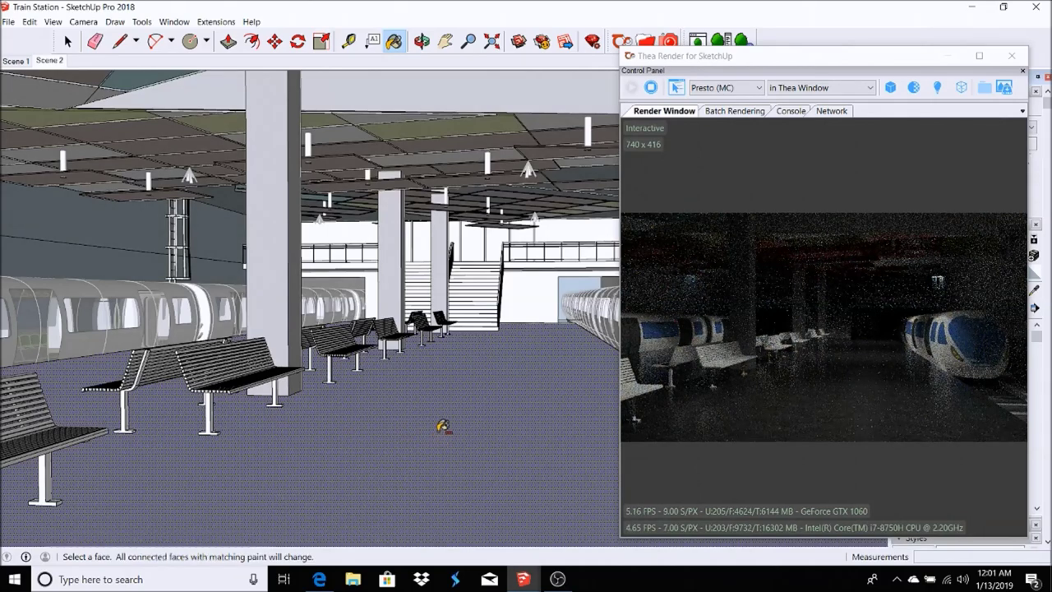
Step: Pick the Pav_panna floor material from Thea's Floor 31-40 range
click(645, 40)
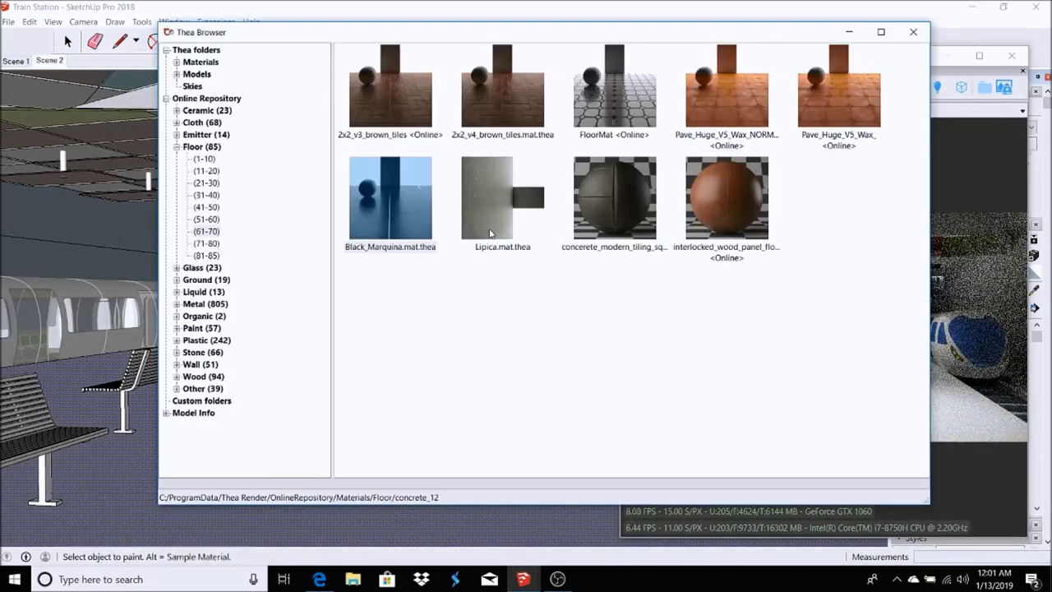
click(207, 218)
click(206, 207)
click(205, 195)
click(206, 183)
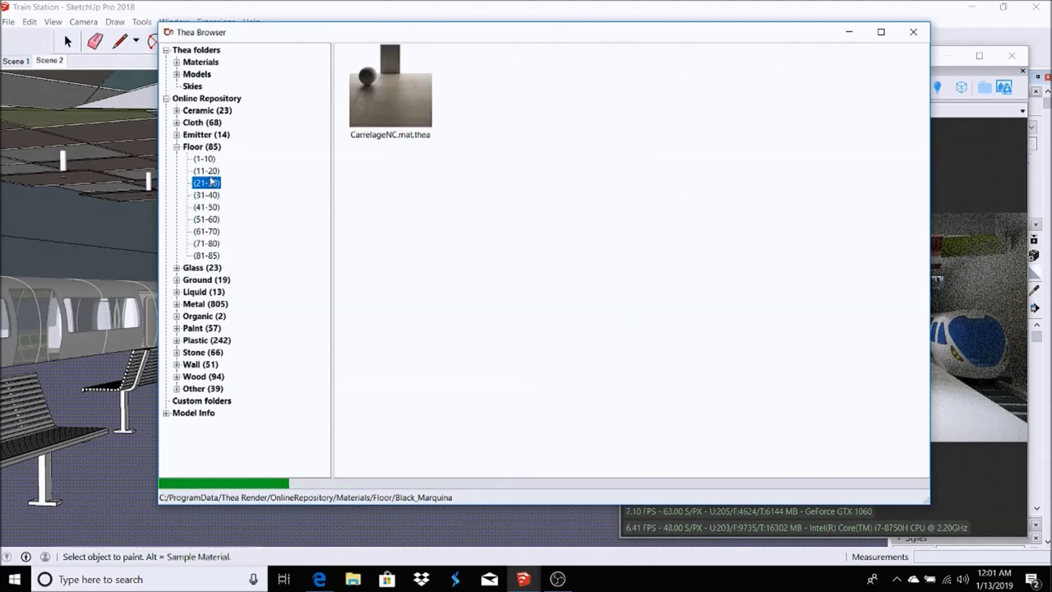
click(206, 170)
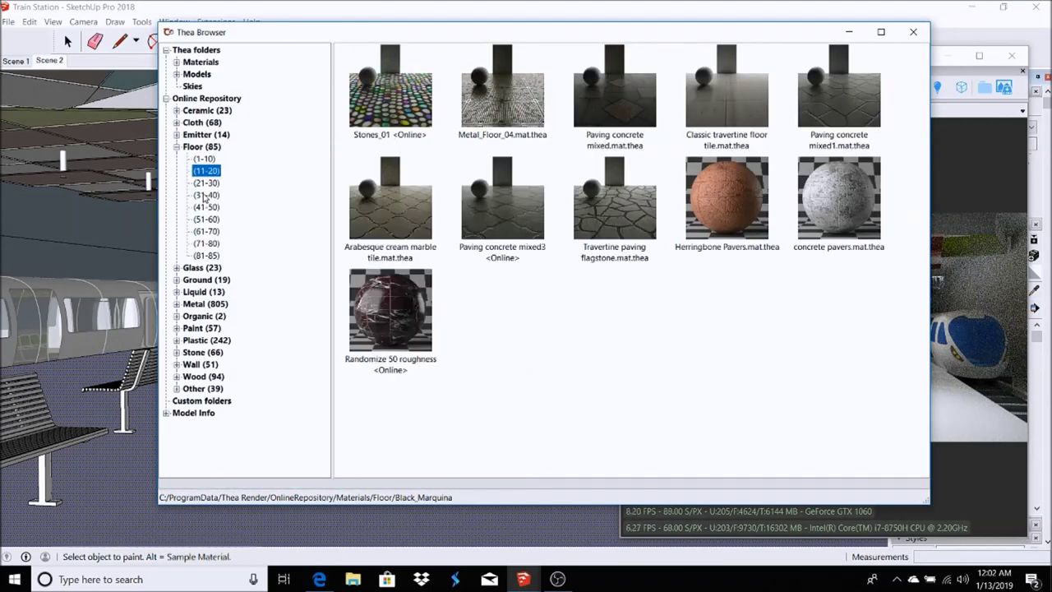
click(206, 195)
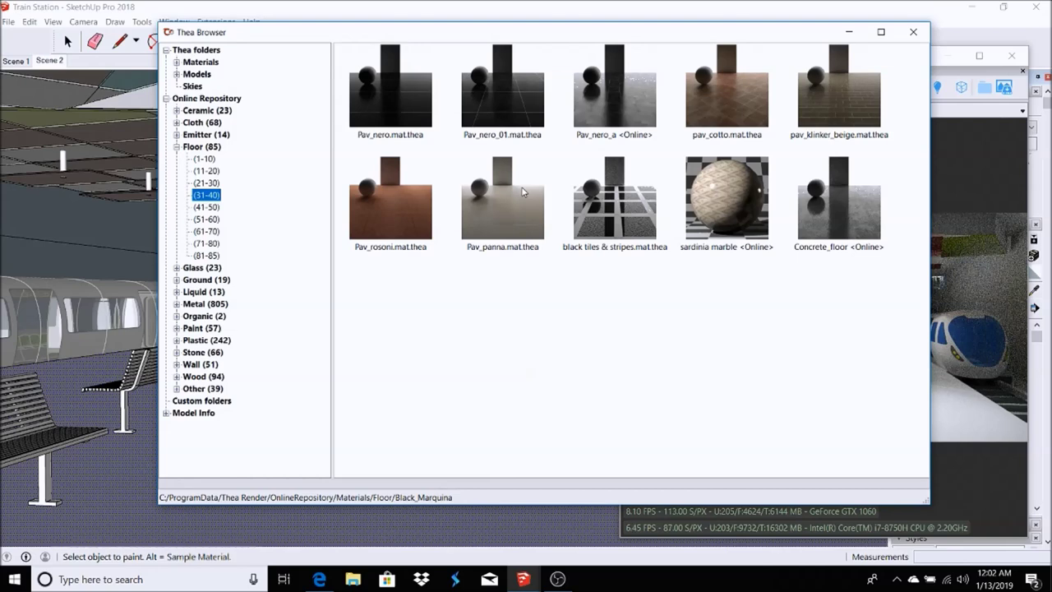
click(523, 192)
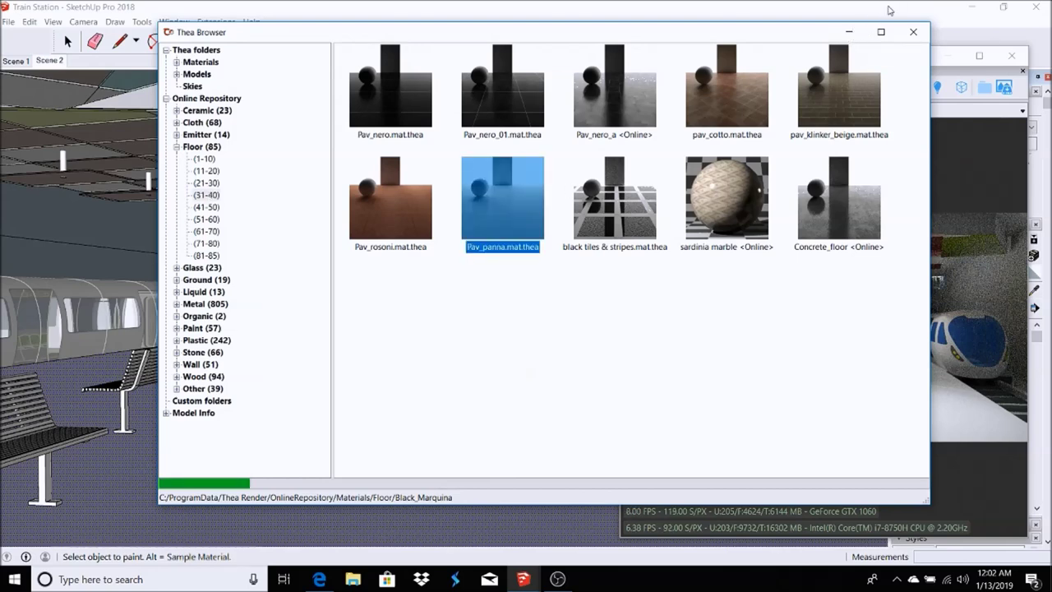
Step: Minimize the material browser and select the front bench
click(849, 31)
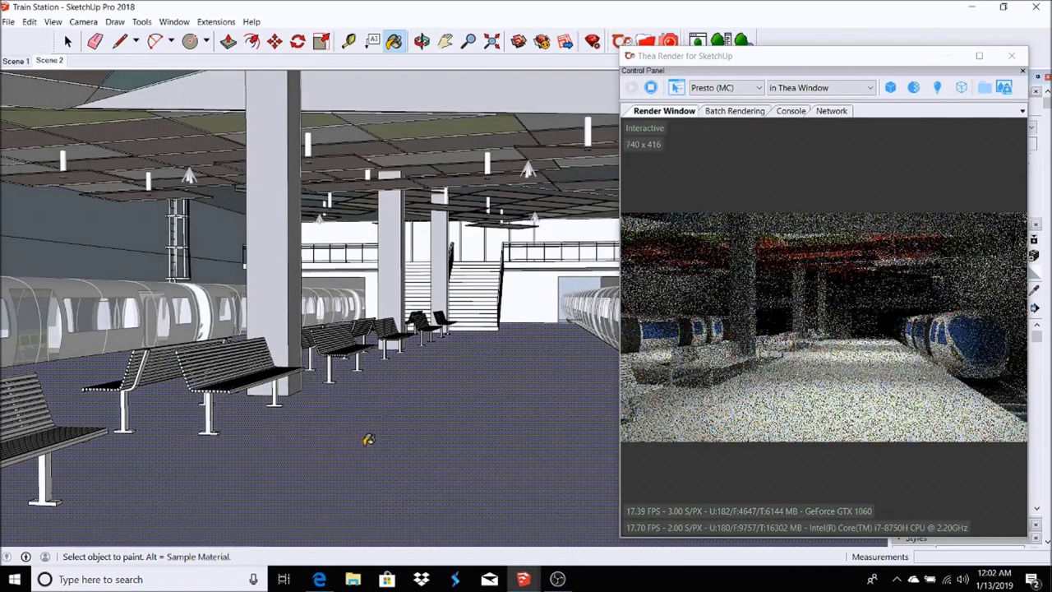
scroll(469, 430, up, 2)
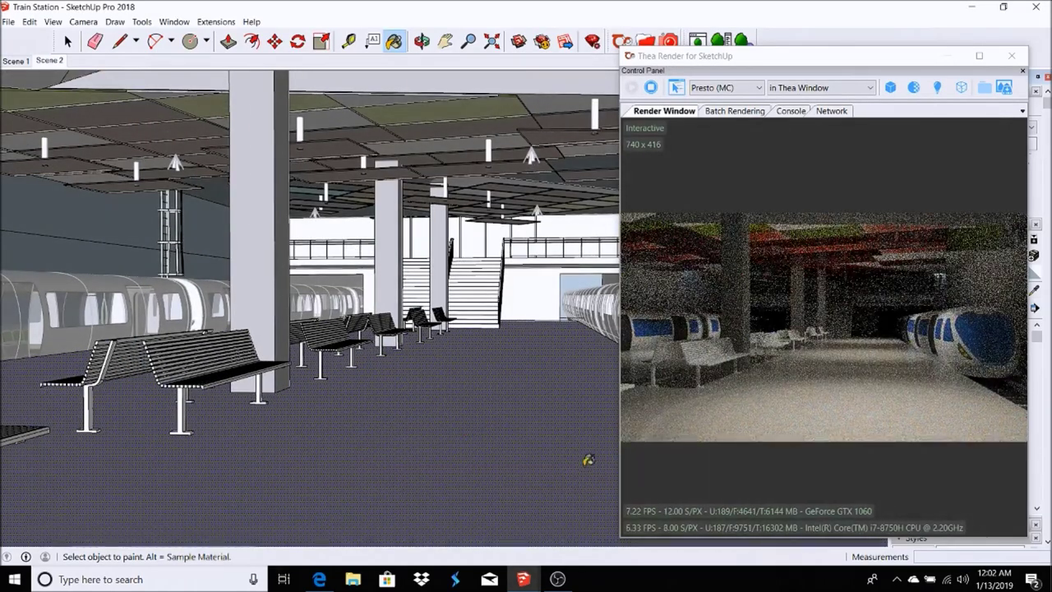
key(space)
scroll(197, 391, up, 2)
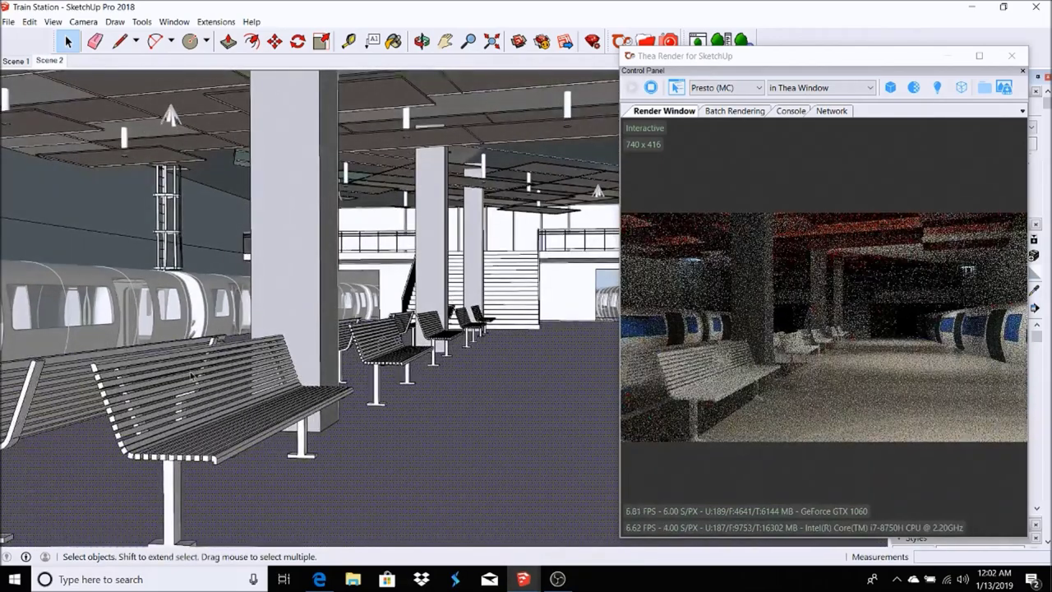
click(197, 390)
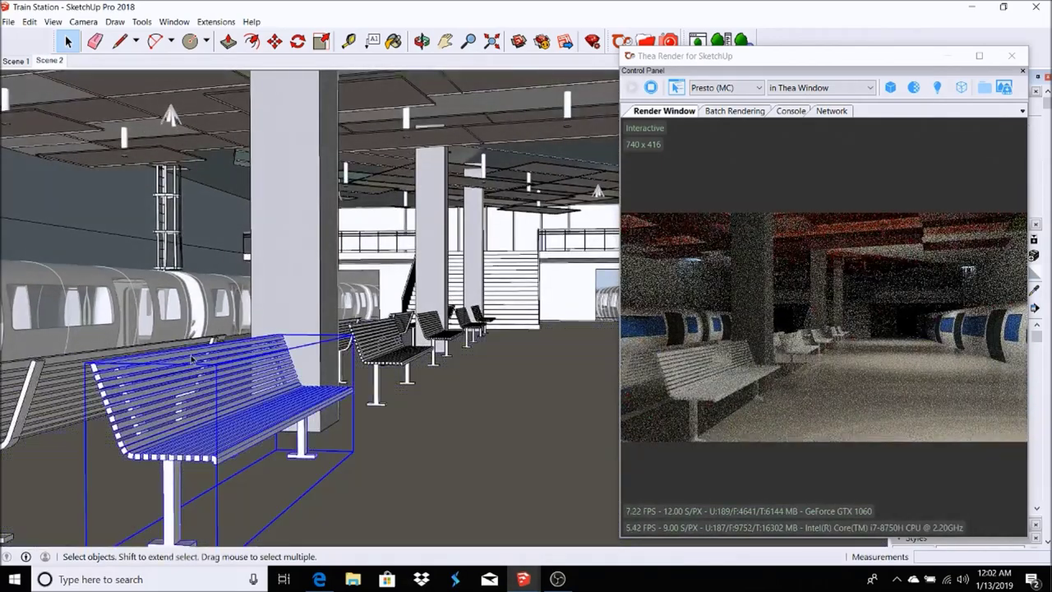
Step: Open the front bench and paint its legs with a Thea wood material
double_click(198, 391)
click(191, 356)
scroll(191, 355, down, 2)
click(176, 387)
double_click(182, 148)
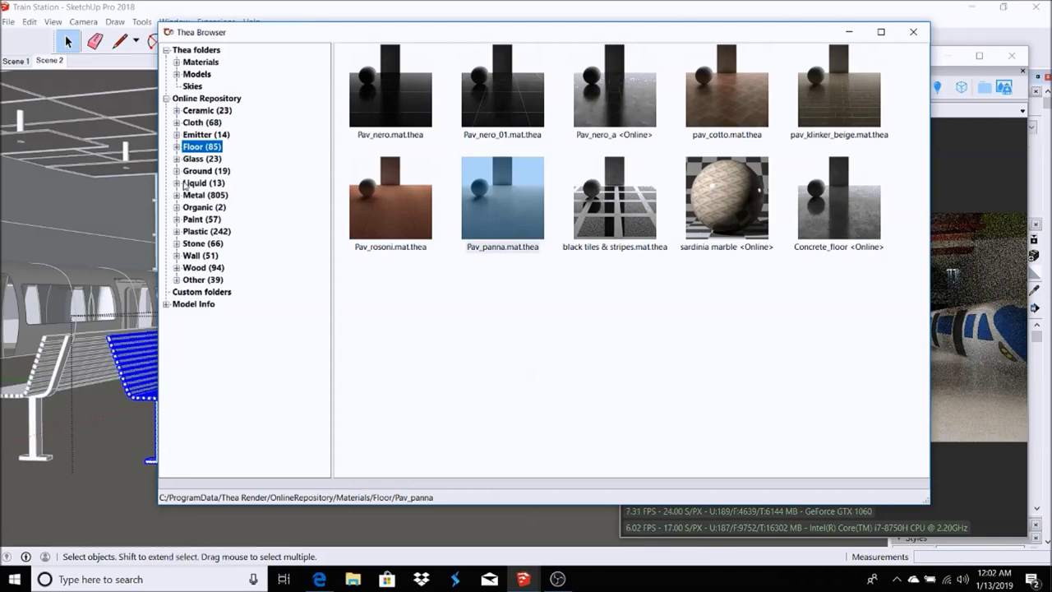
click(203, 388)
double_click(615, 86)
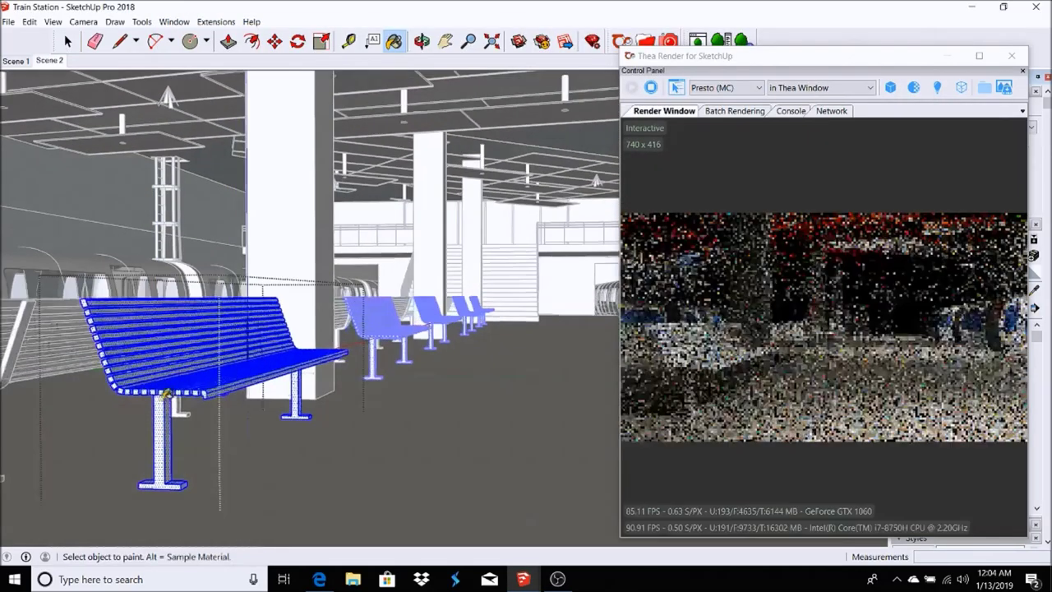
click(163, 401)
Step: Select the left bench for wood painting, then return to the Scene 2 view
middle_drag(163, 401, 125, 164)
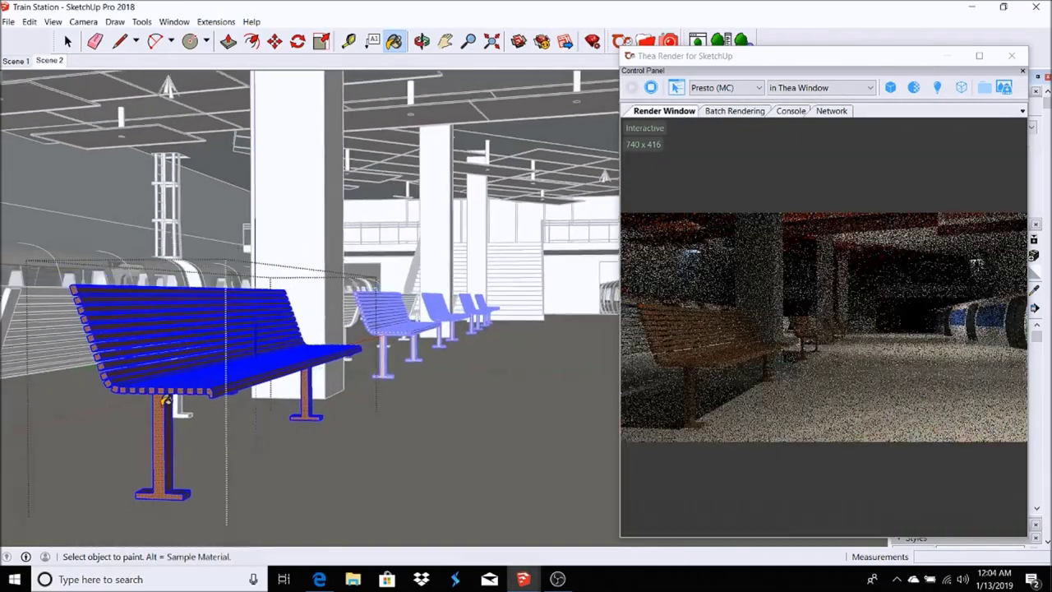
key(space)
scroll(244, 324, up, 5)
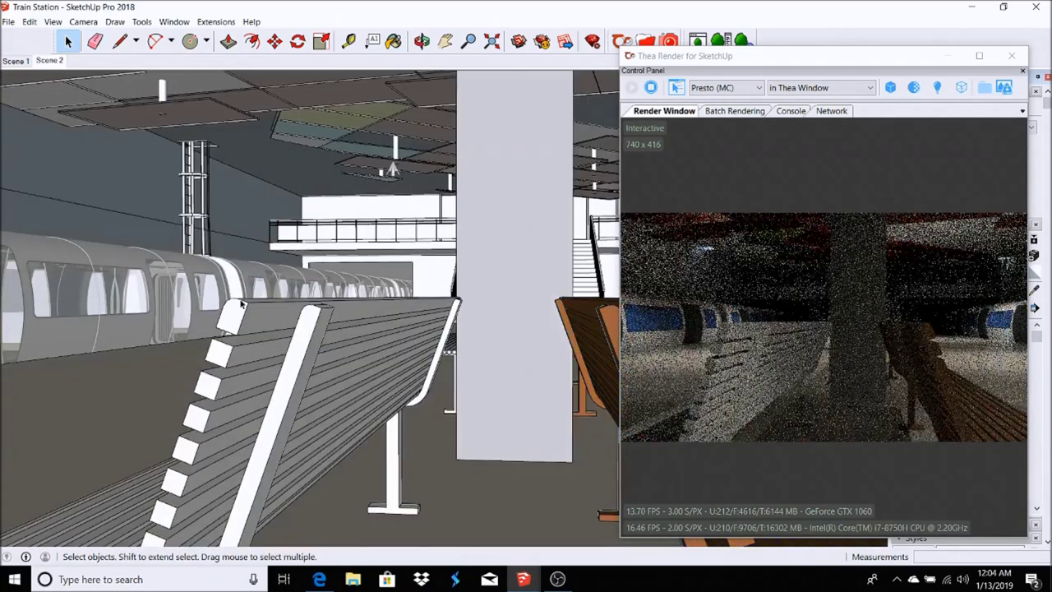
click(244, 325)
middle_drag(245, 325, 31, 226)
click(312, 353)
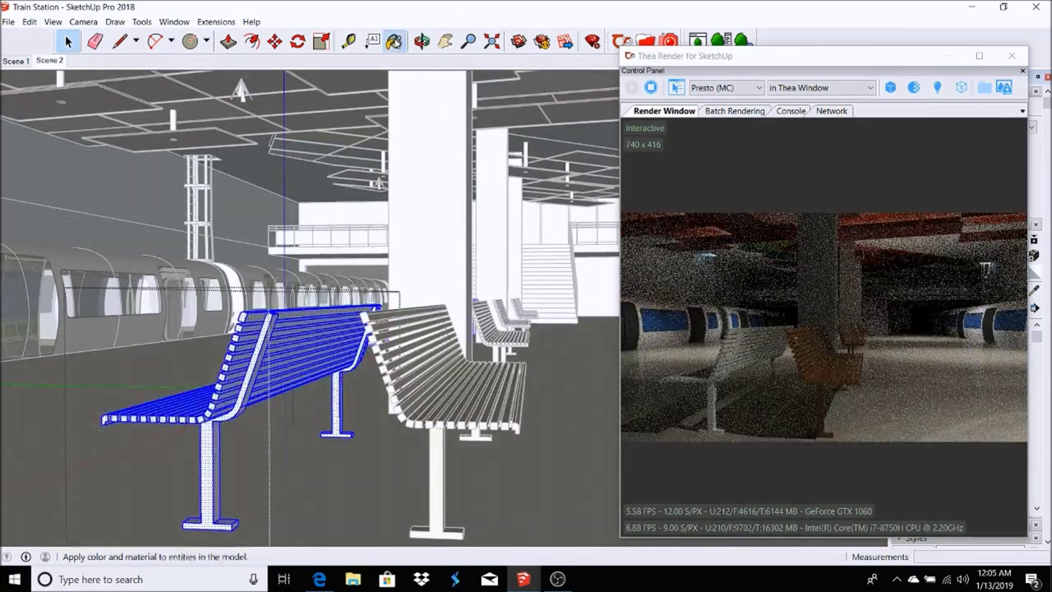
click(394, 41)
scroll(281, 360, down, 1)
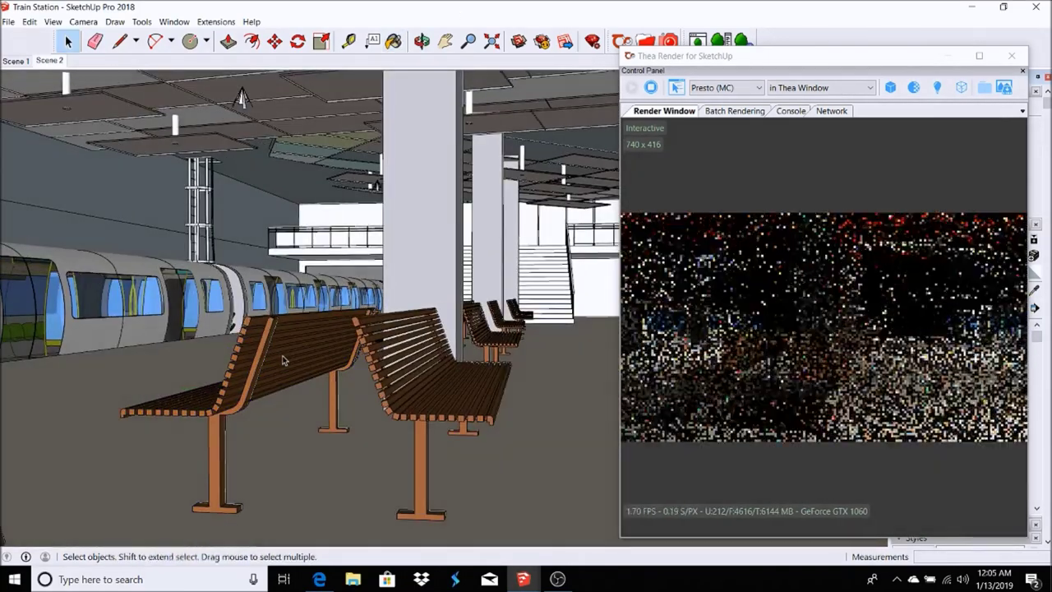
click(49, 60)
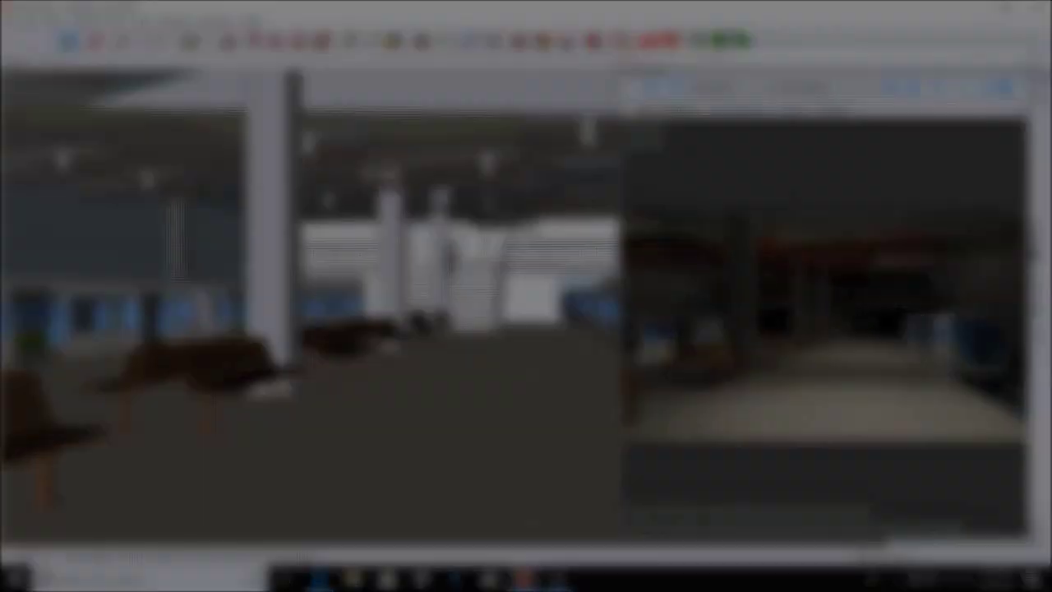